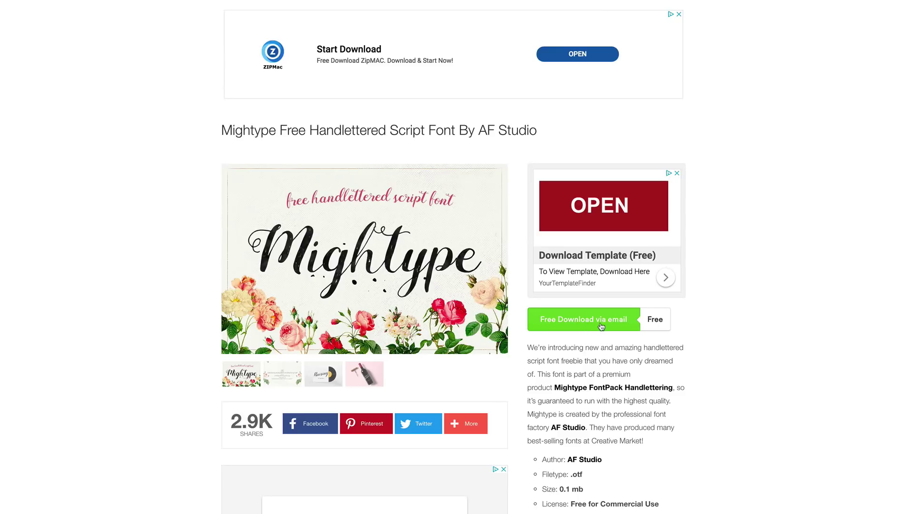
Step: Open the free download form for the Mightype font and close it without filling it in
click(602, 323)
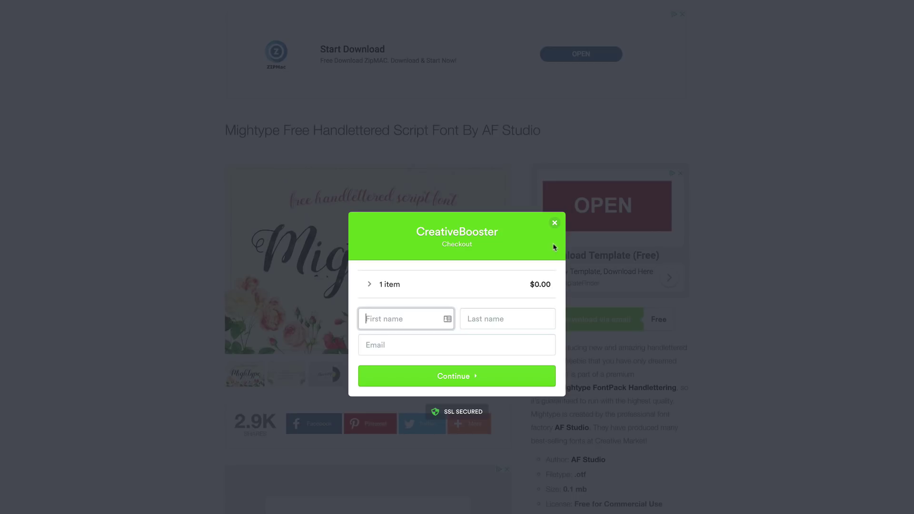
click(555, 223)
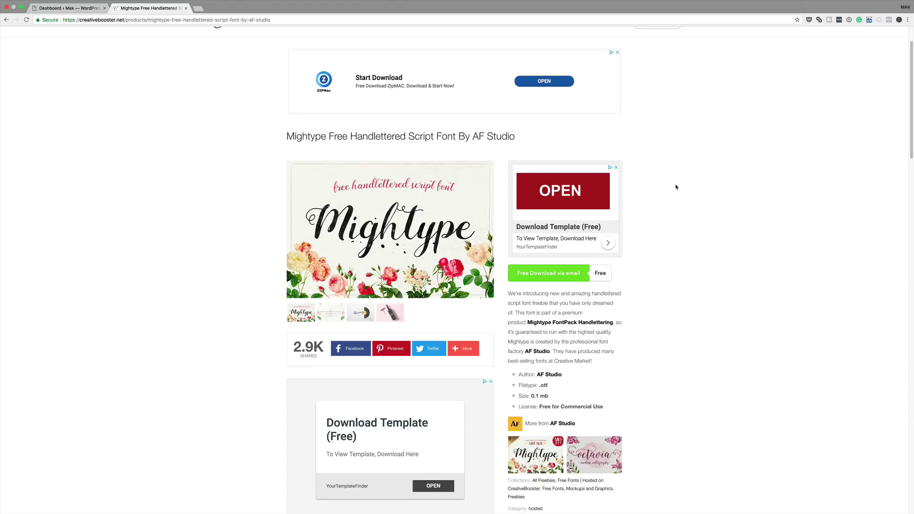
Step: Return to the WordPress dashboard and add a new page titled "Overlap"
click(84, 7)
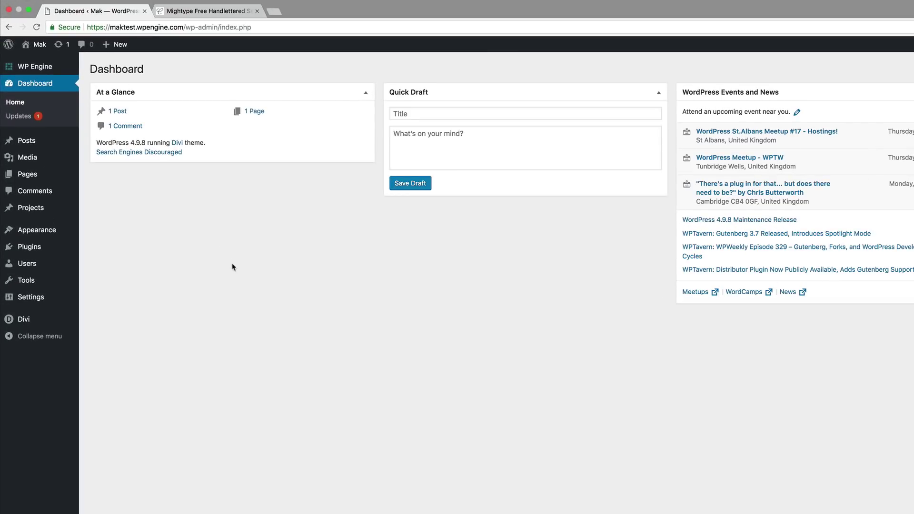
mouse_move(27, 176)
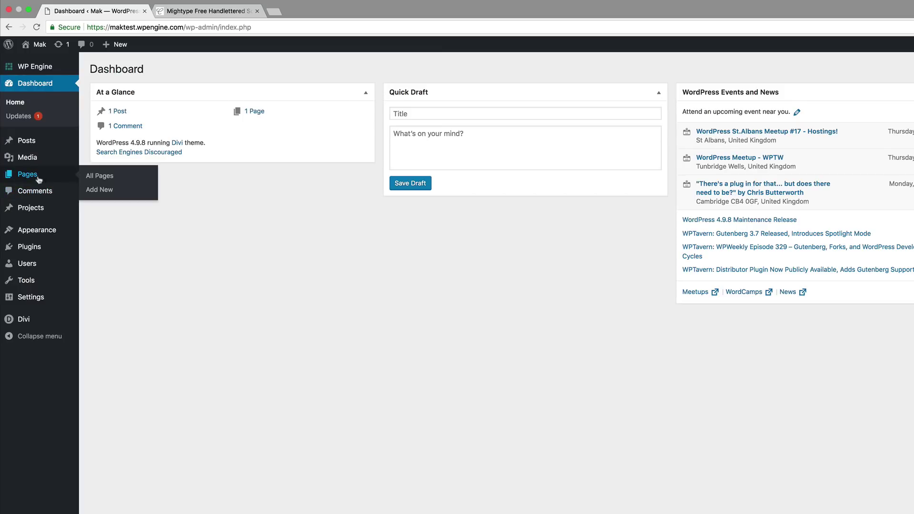
click(111, 191)
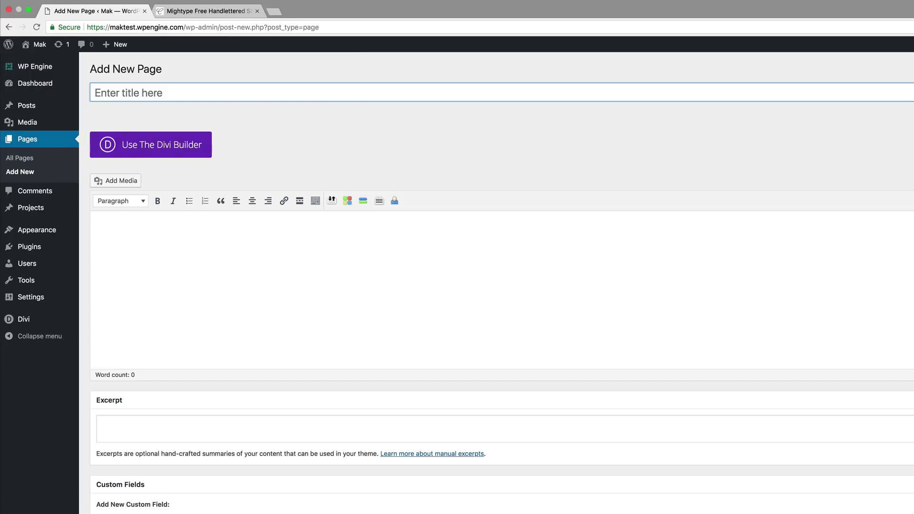
key(super+Tab)
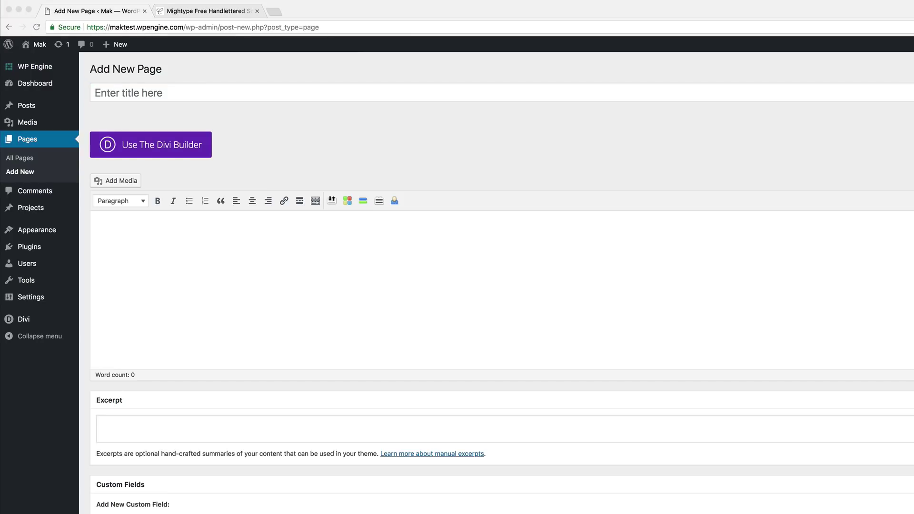
key(super+Tab)
text(Overlap)
Step: Open the page in Divi's Visual Builder, choose to build from scratch and dismiss the row insertion prompt
click(159, 146)
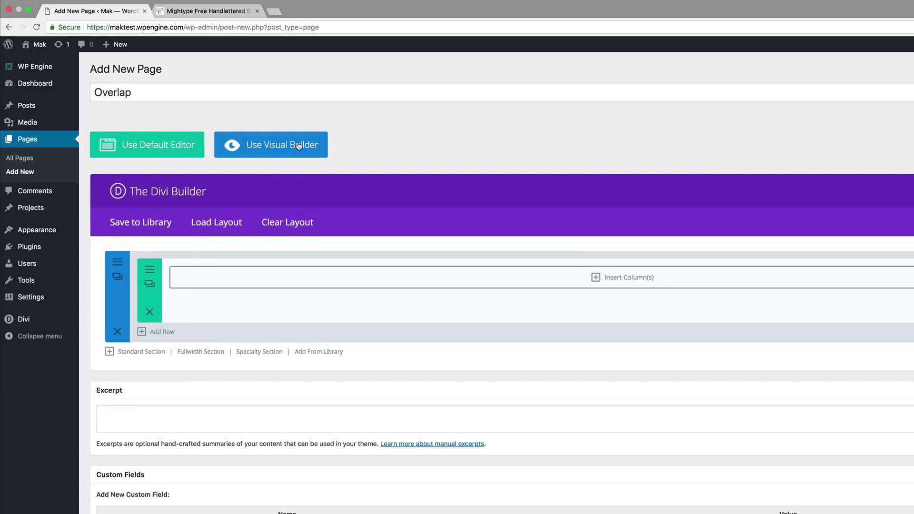
click(295, 150)
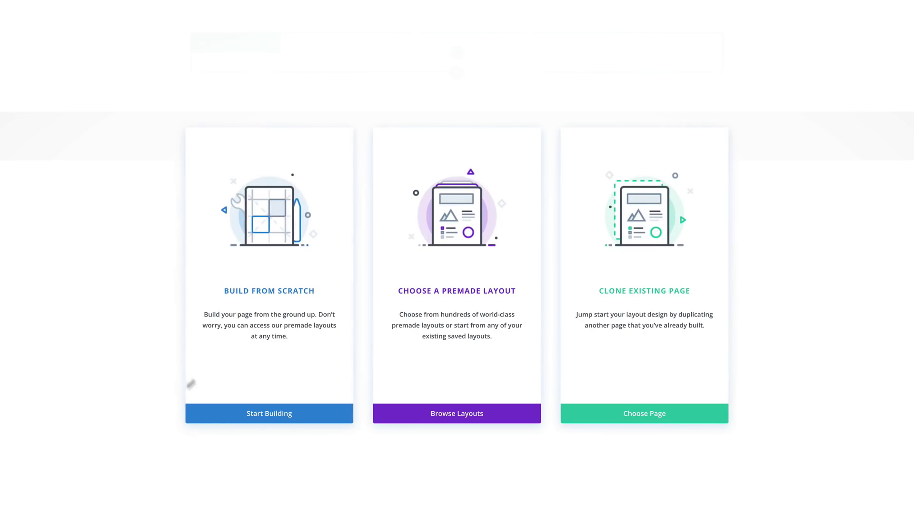
click(279, 294)
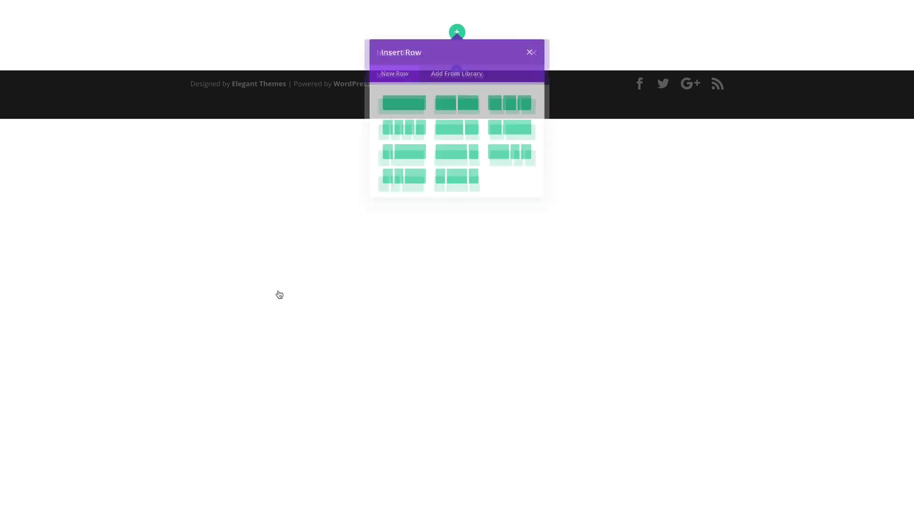
click(539, 55)
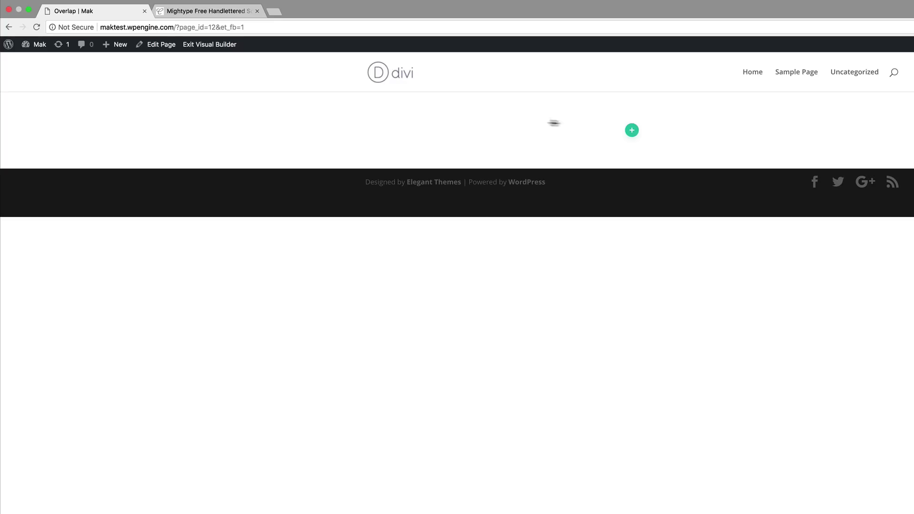
Step: Set the section's custom top and bottom padding to 250px and save the section settings
mouse_move(26, 103)
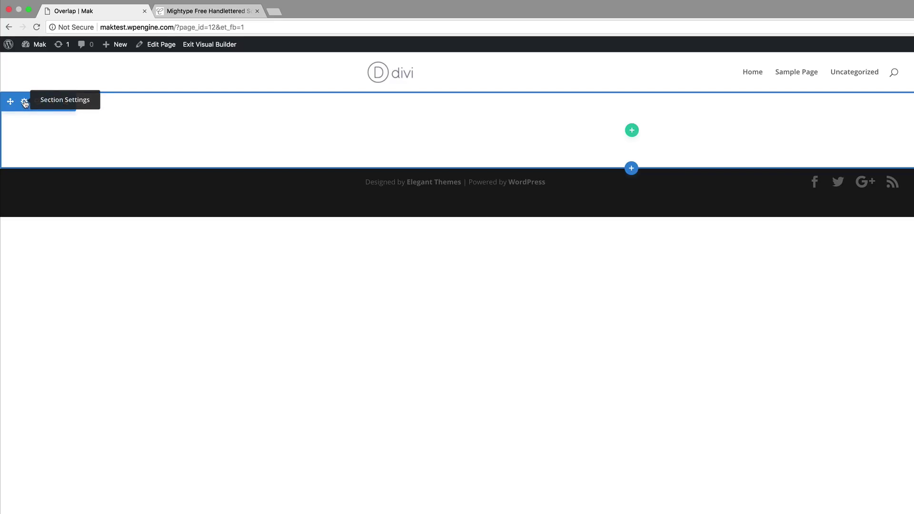
click(25, 103)
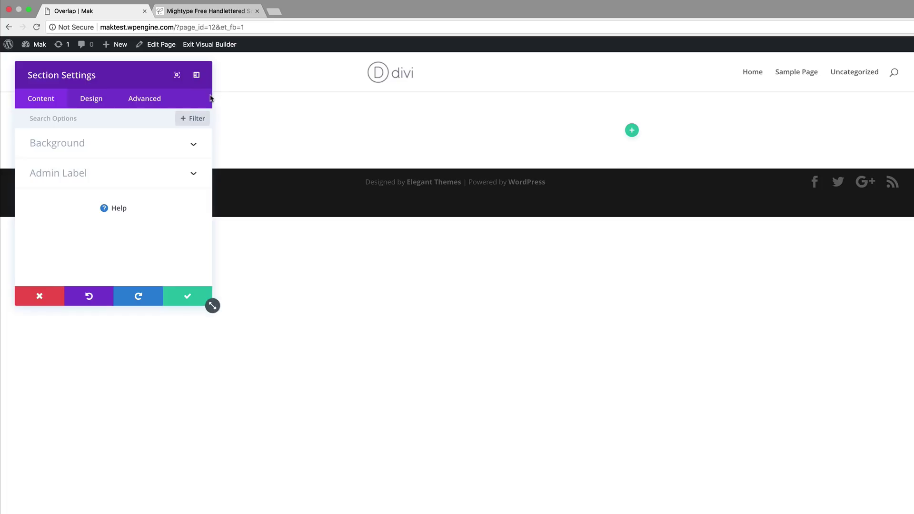
click(197, 77)
click(81, 94)
click(45, 224)
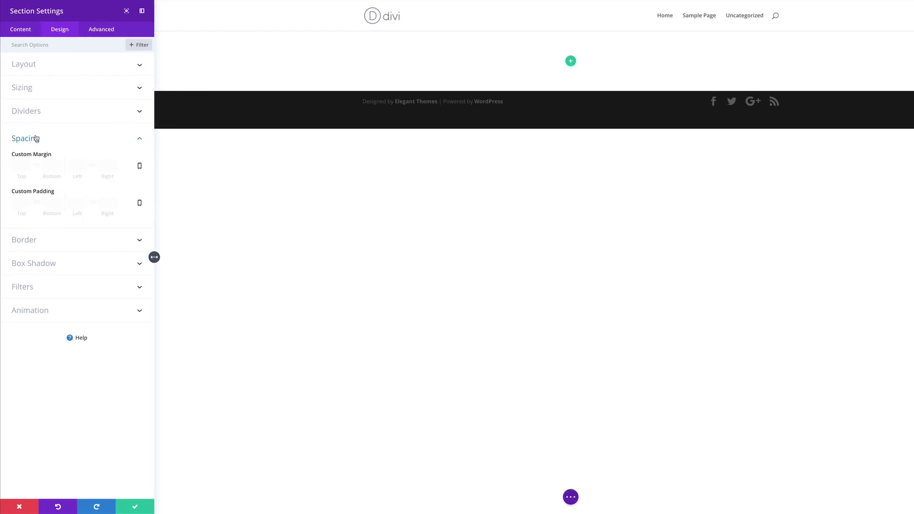
click(37, 203)
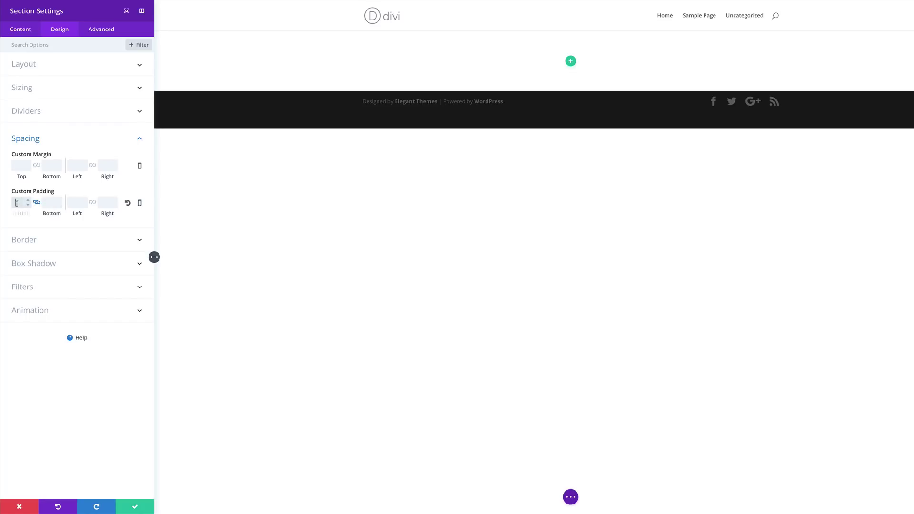
text(250p)
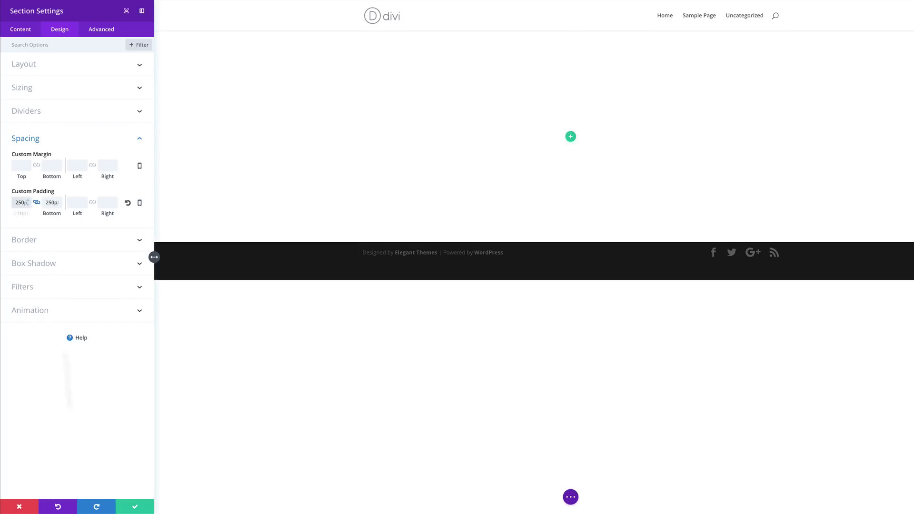
click(135, 507)
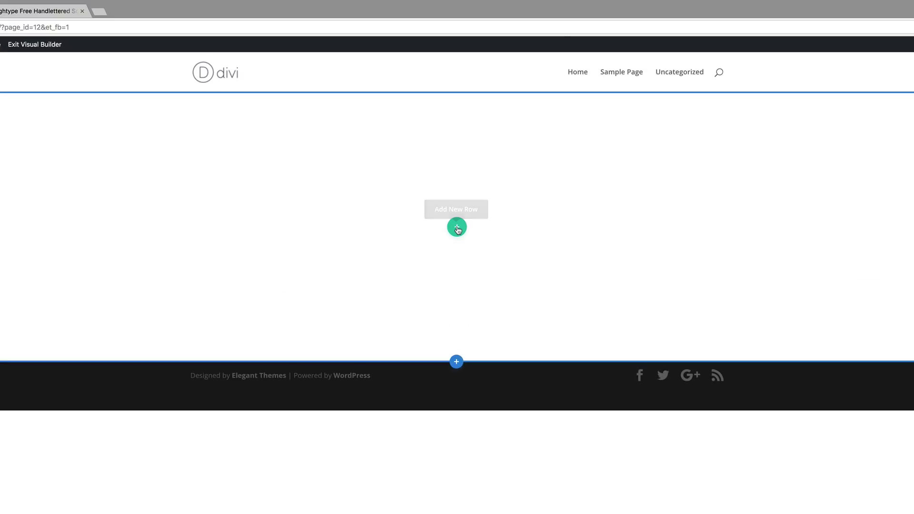
Step: Insert a single-column row in the section without adding a module
click(494, 138)
click(405, 118)
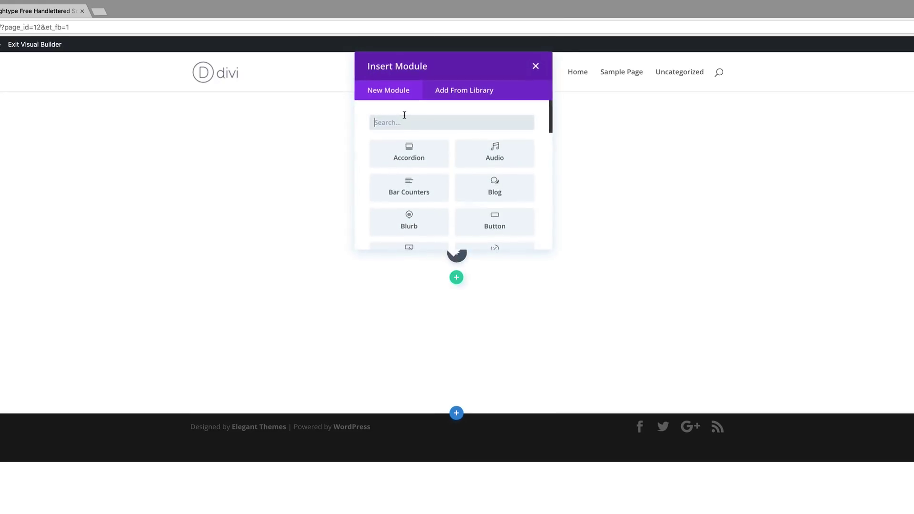
click(535, 67)
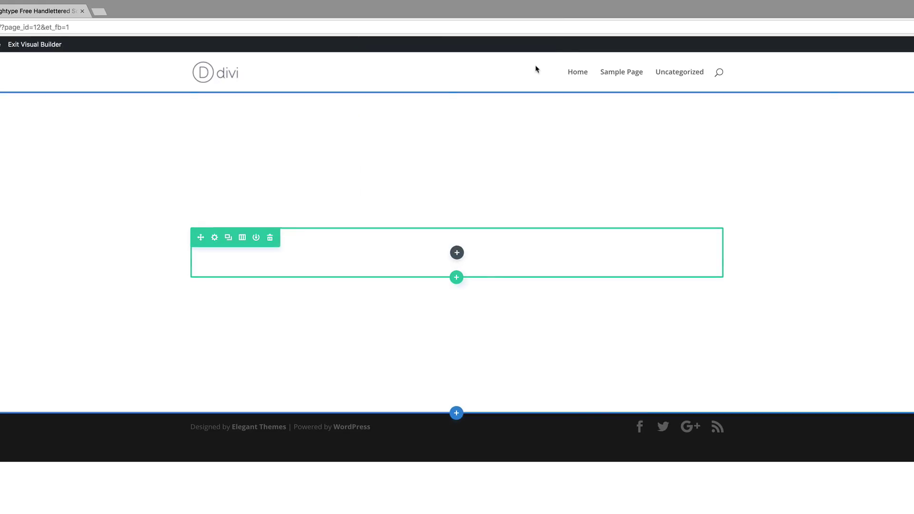
Step: Add a background gradient to the new row and make its first colour white (#ffffff)
click(215, 238)
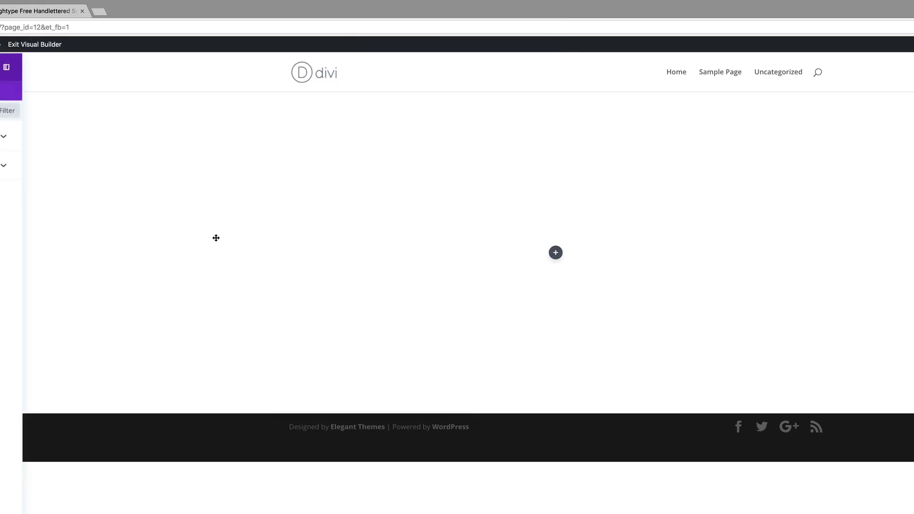
click(68, 70)
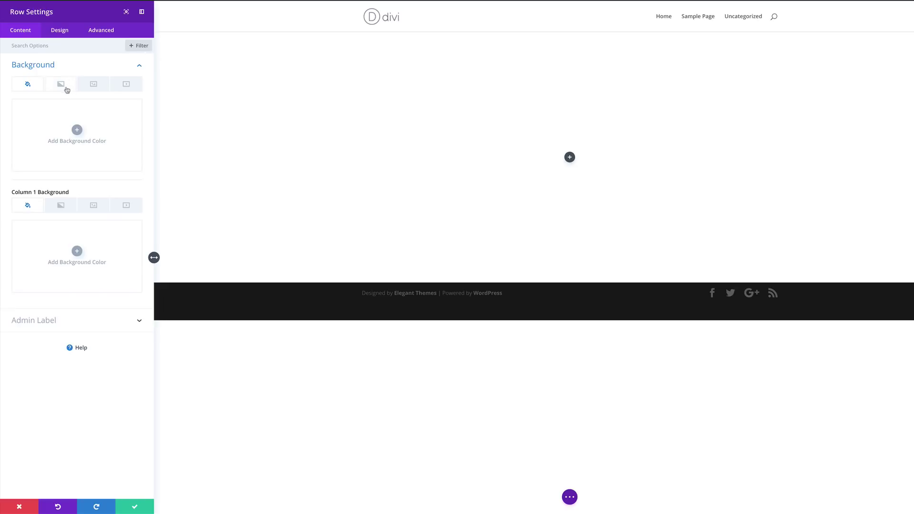
click(61, 85)
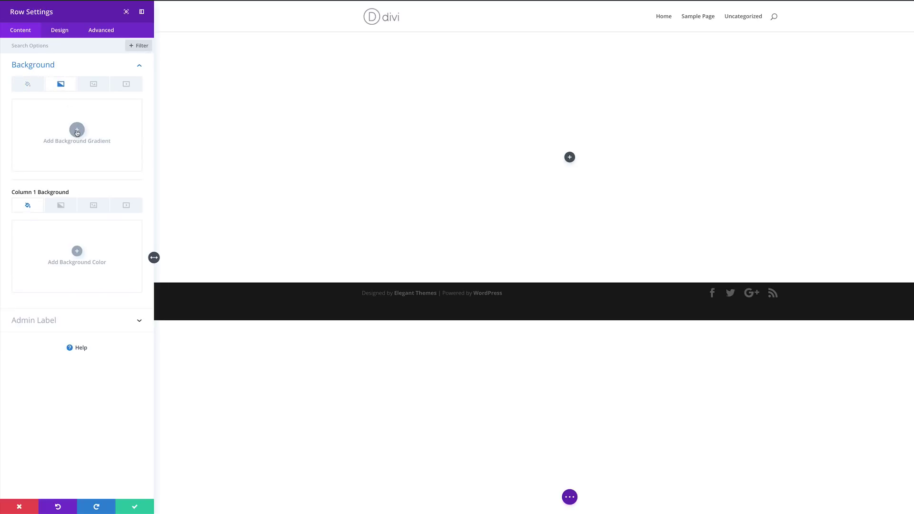
click(77, 130)
click(18, 186)
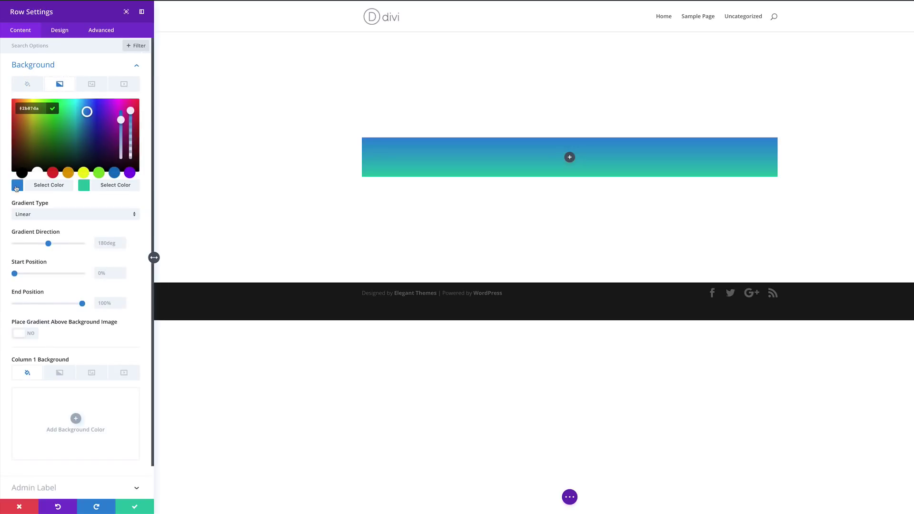
click(37, 173)
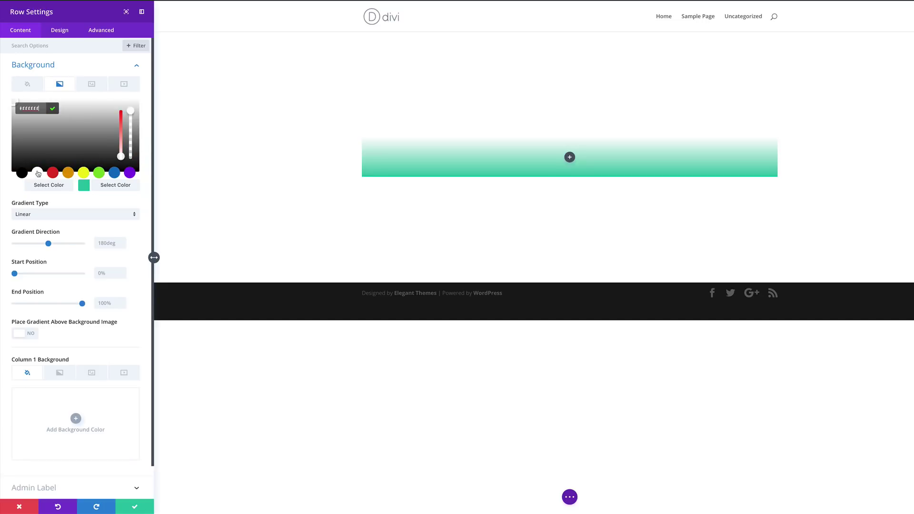
Step: Set the second colour of the row's background gradient to rgba(0,255,233,0.25)
click(85, 187)
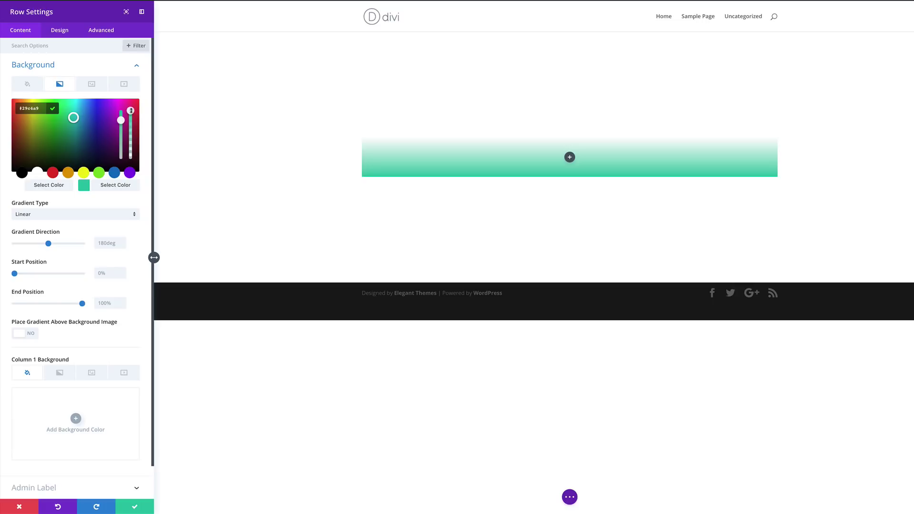
drag(130, 110, 130, 119)
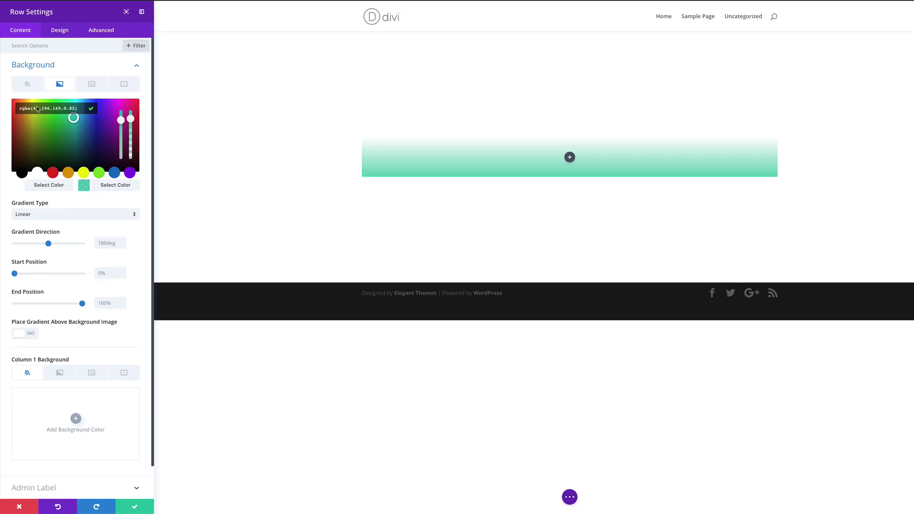
key(ctrl+a)
text(rgba(0,255,233,0.25))
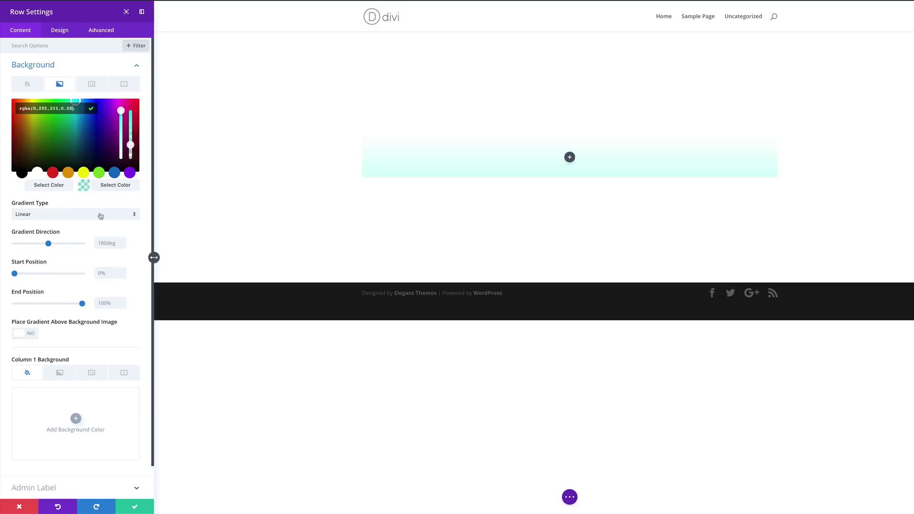
Step: Change the row's gradient type to Radial with the radial direction set to Left
click(62, 217)
click(62, 234)
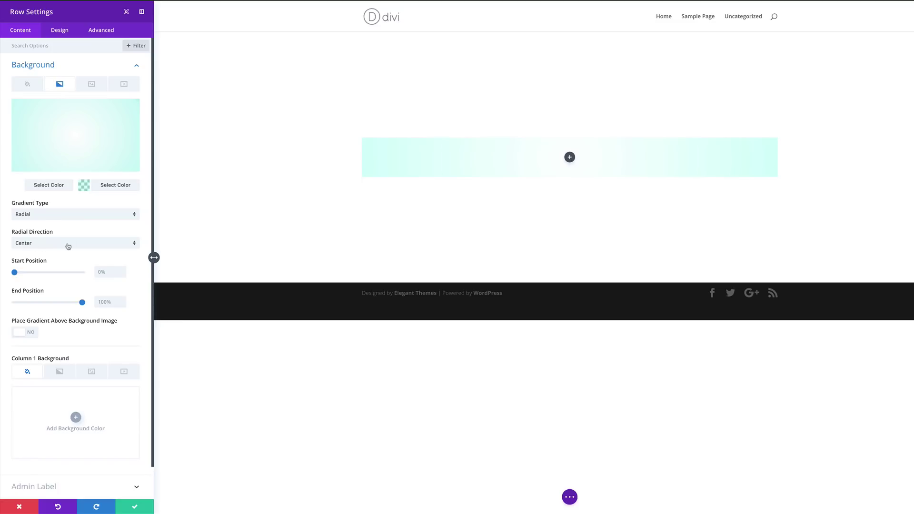
click(68, 246)
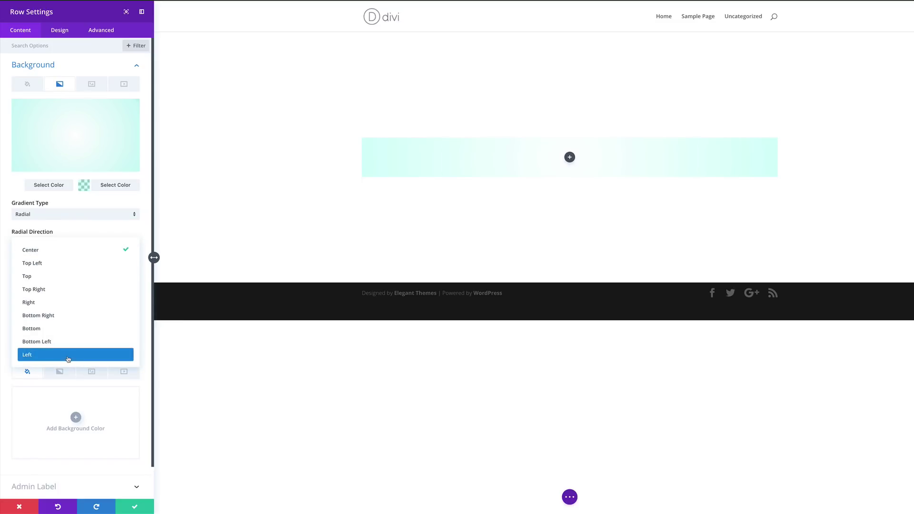
click(68, 359)
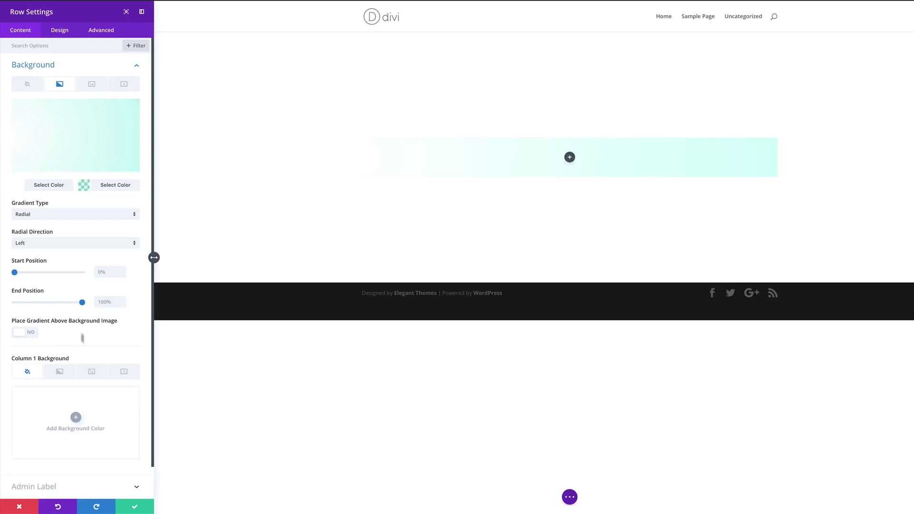
Step: Set the gradient's start and end positions to 59% and place the gradient above the background image
click(106, 273)
text(59)
key(Tab)
scroll(82, 334, down, 1)
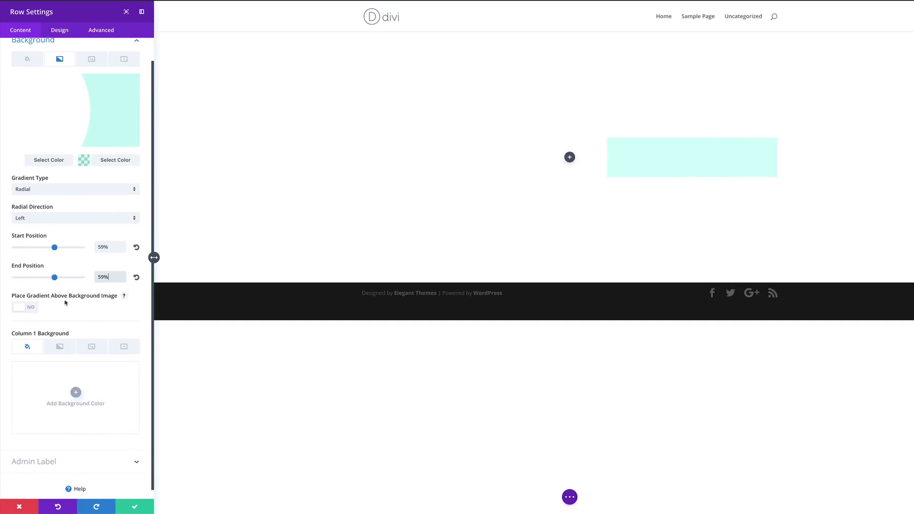
click(32, 309)
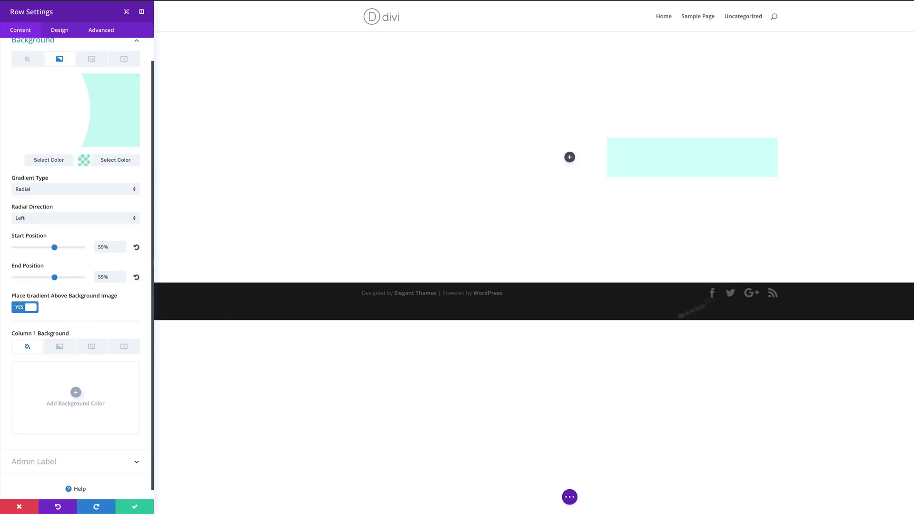
Step: Set the first image in the Media Library, a white square on grey, as the Column 1 background image
scroll(99, 378, down, 1)
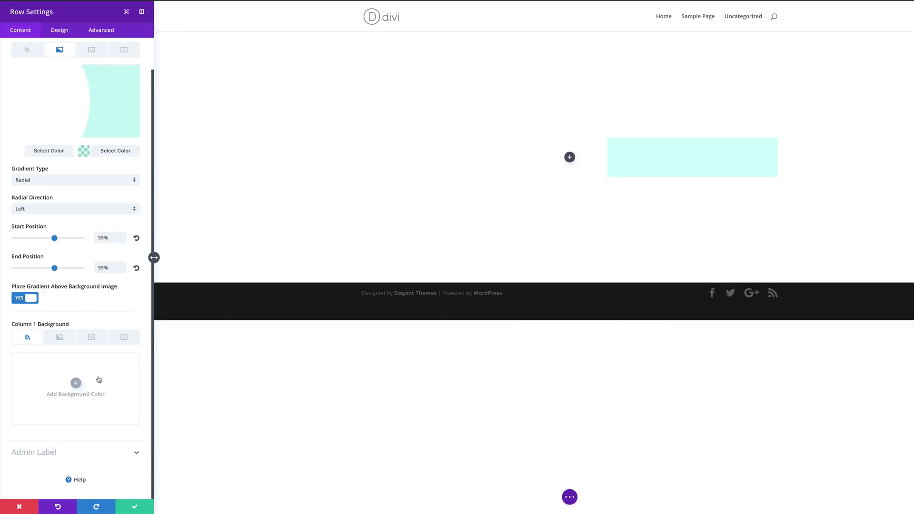
click(91, 338)
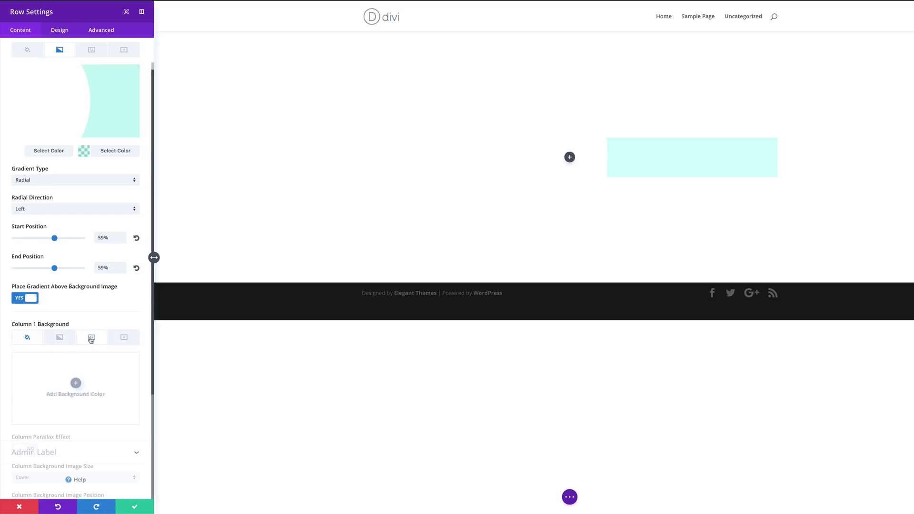
click(75, 384)
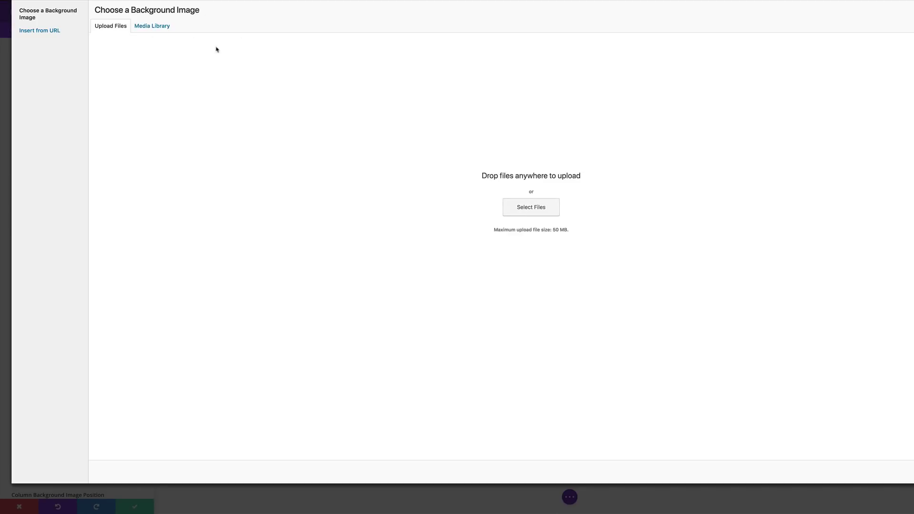
click(150, 26)
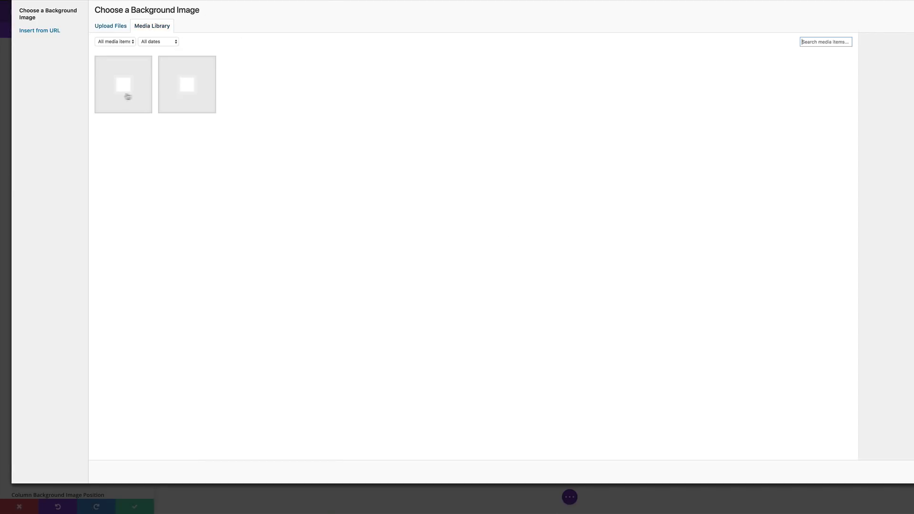
click(131, 88)
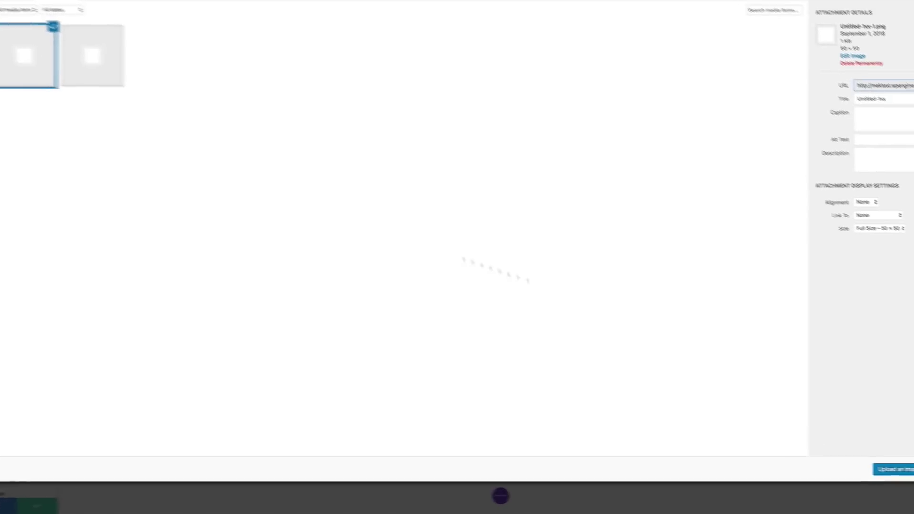
click(897, 469)
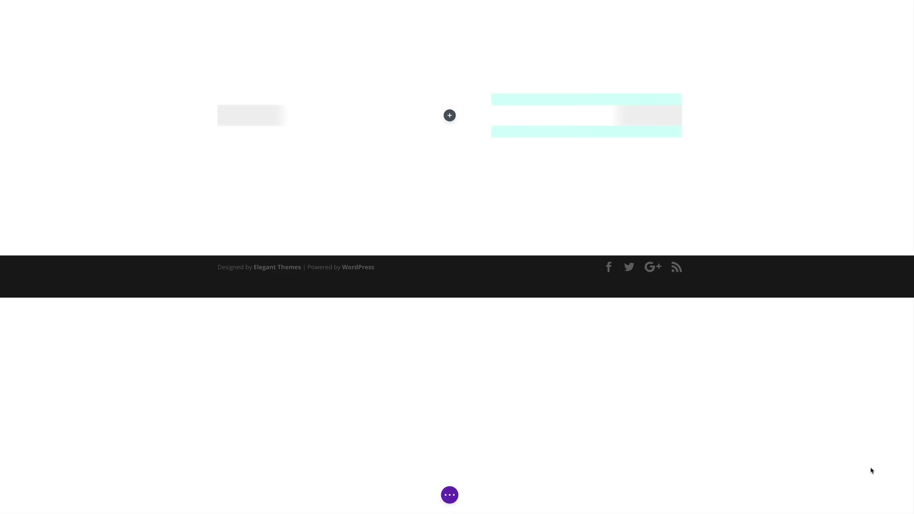
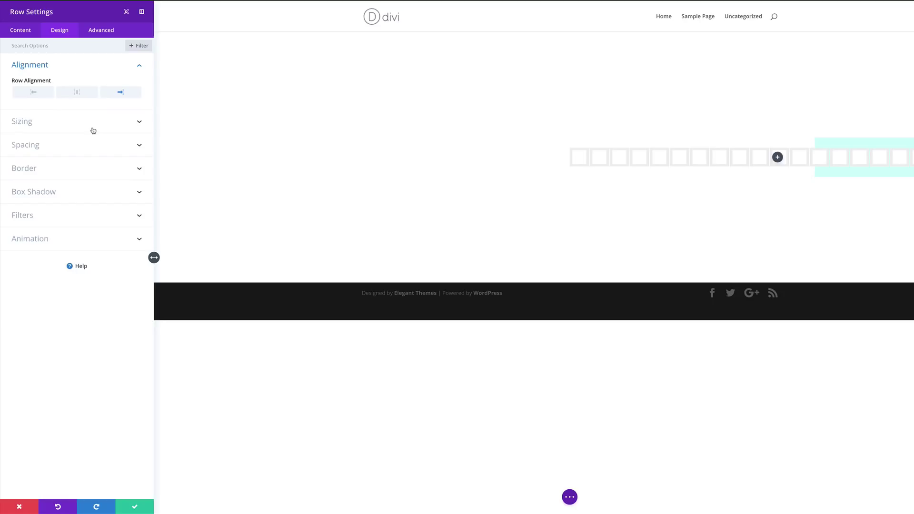
Step: Enable a custom width for the row and set it to 950px
click(84, 128)
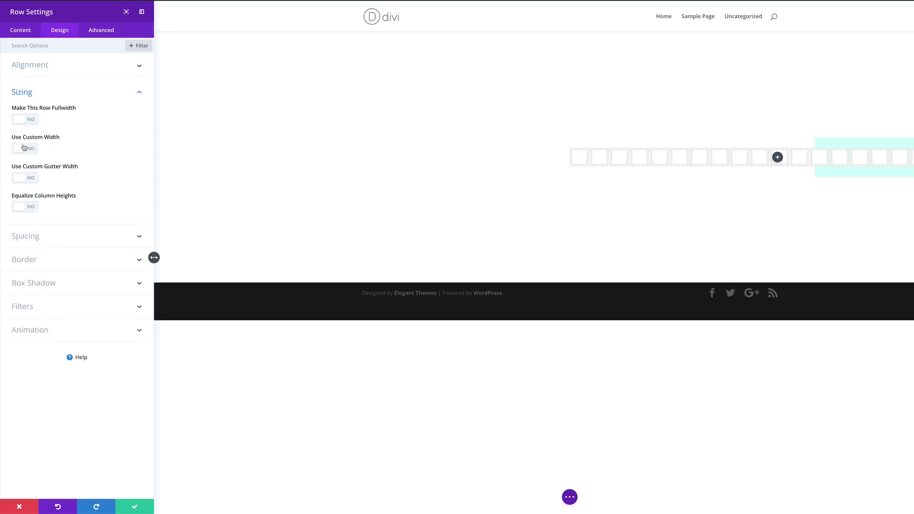
click(32, 150)
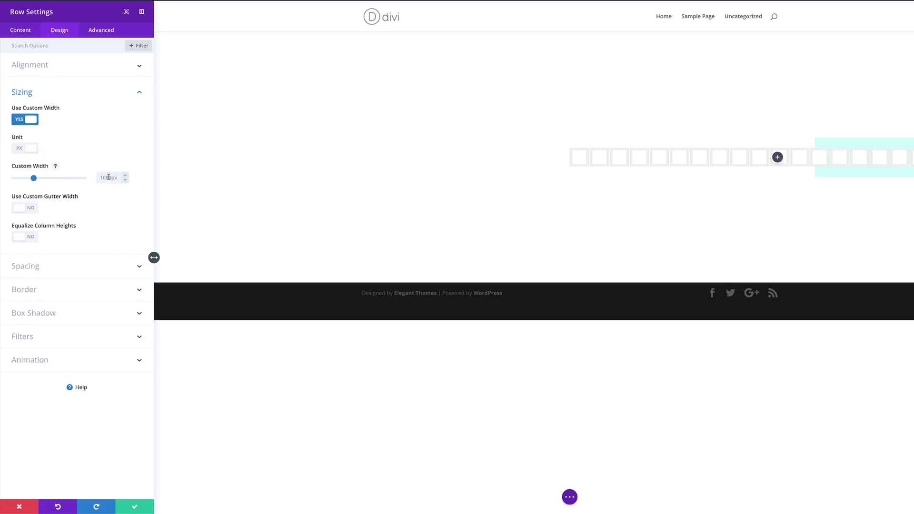
text(950px)
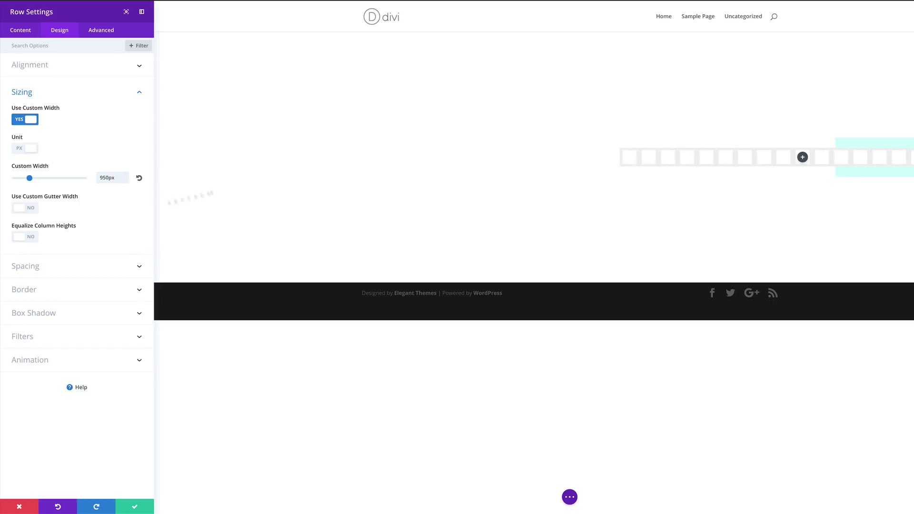
Step: Set the row's custom bottom margin to 100px
click(53, 266)
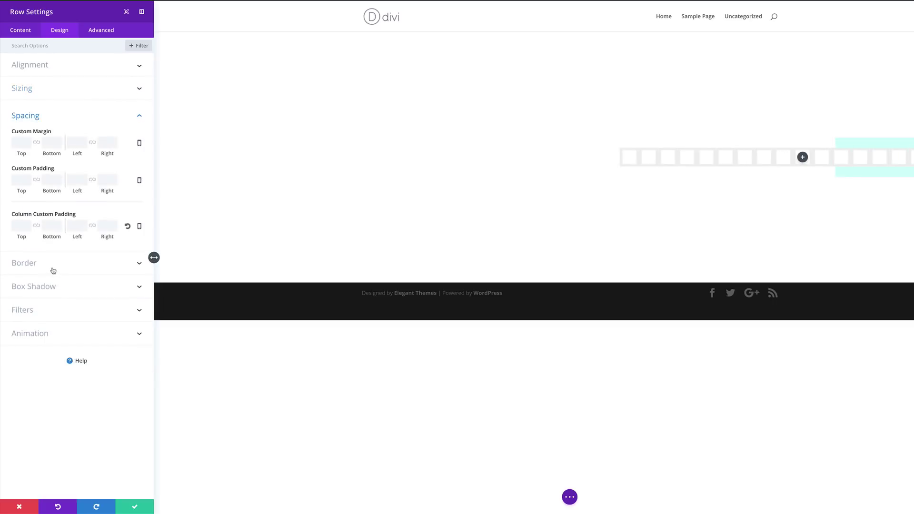
click(50, 142)
text(100px)
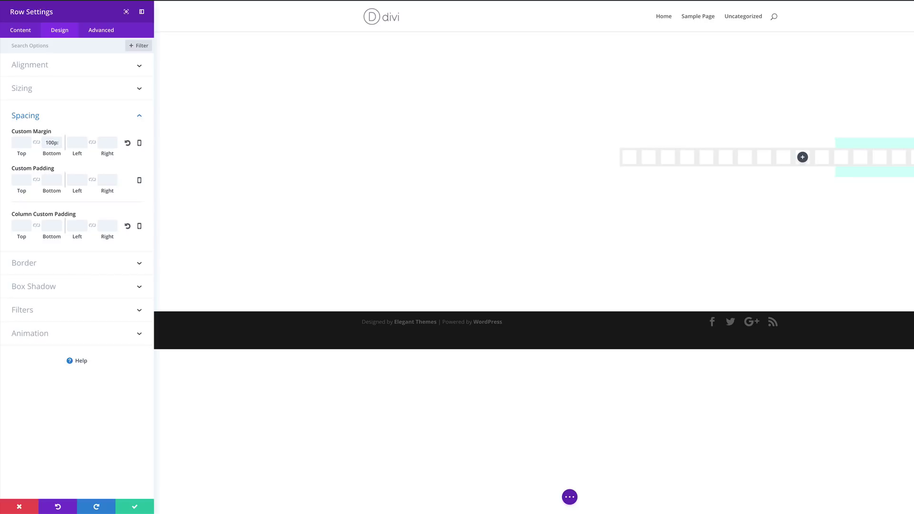
Step: Set the row's right margin to -30px for tablet, check the smartphone value, and return to the desktop margin settings
click(139, 144)
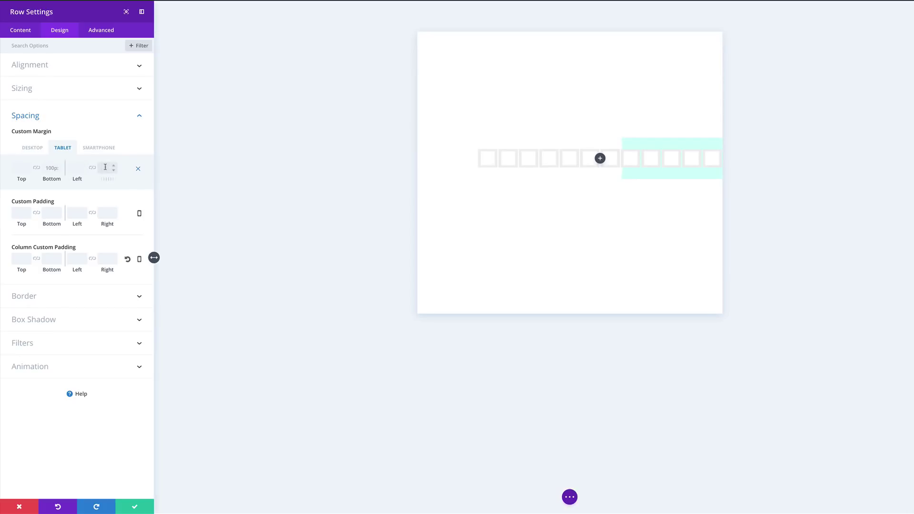
text(-30px)
click(100, 149)
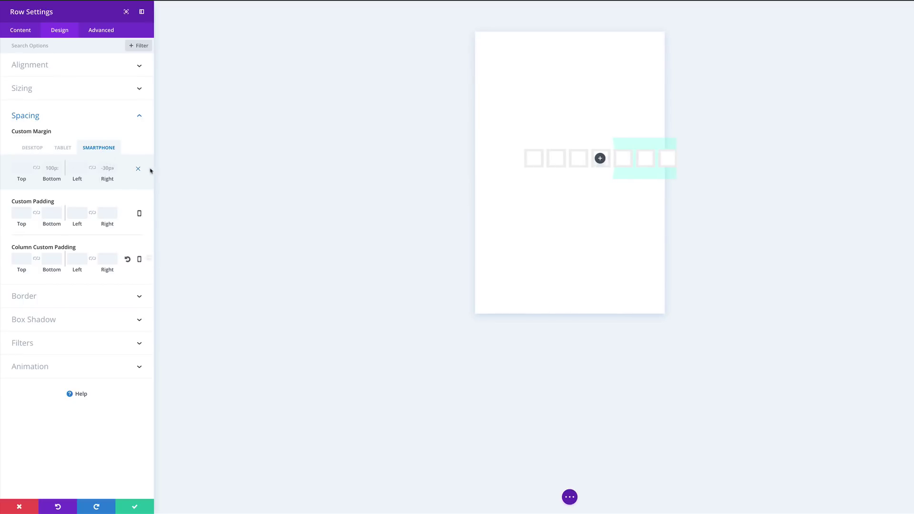
click(38, 149)
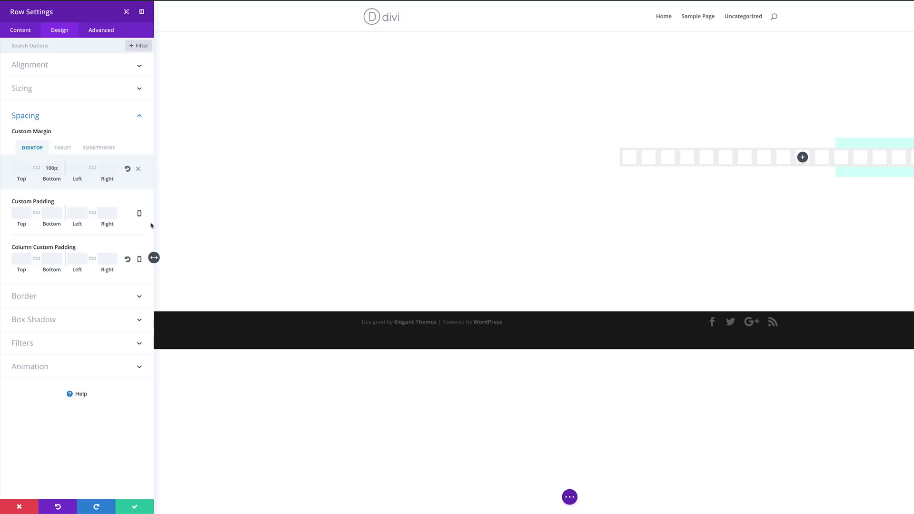
Step: Link the row's top and bottom custom padding and set both to 0px
click(36, 216)
click(19, 214)
text(0)
key(Return)
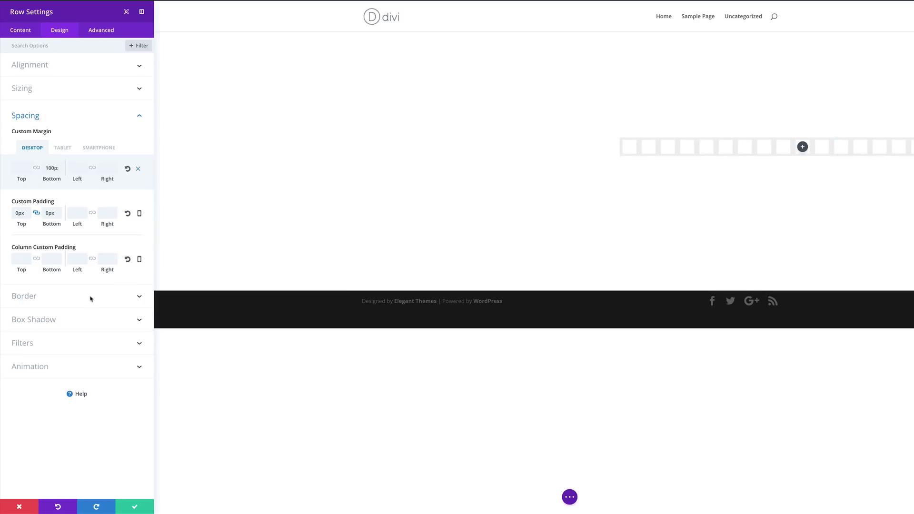
Step: Give the row 14px top and bottom borders in black (#000000)
click(32, 298)
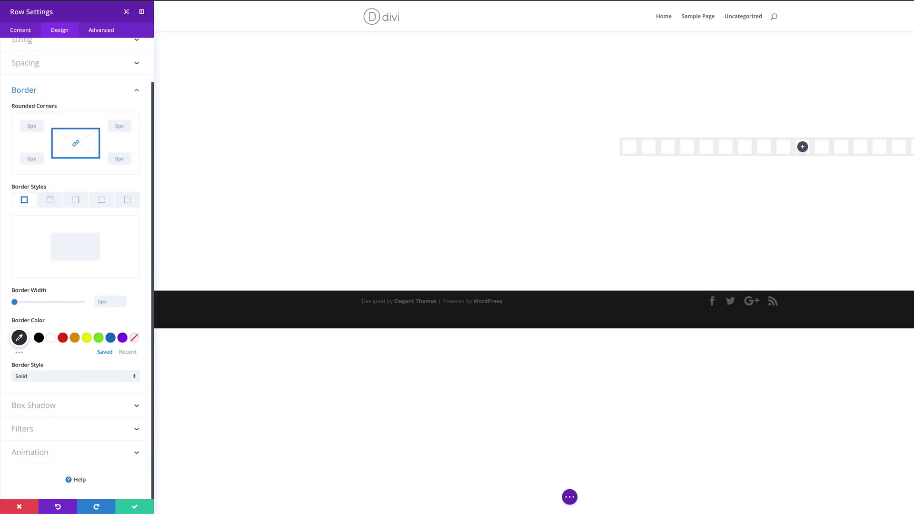
click(51, 202)
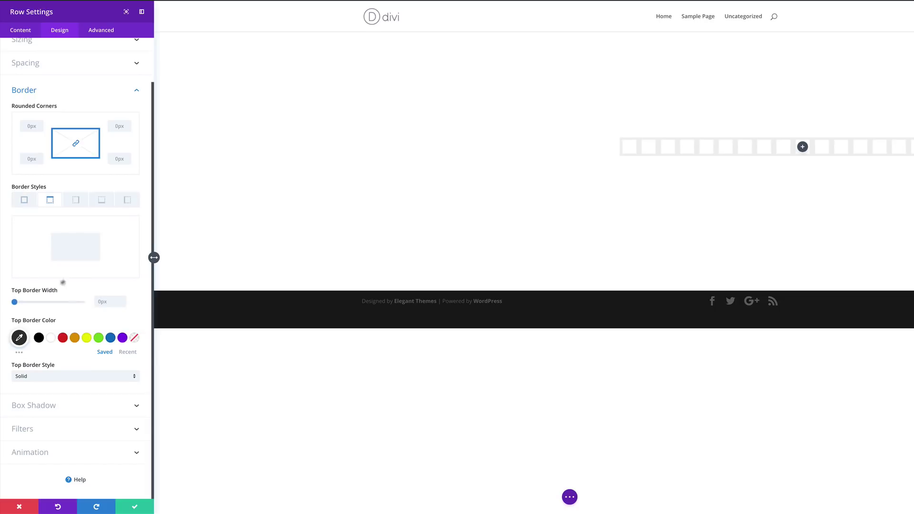
click(109, 301)
text(14)
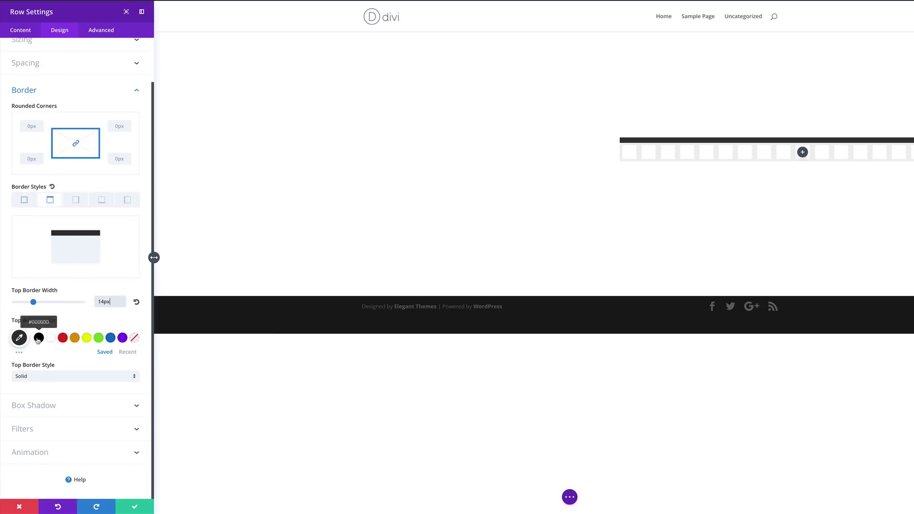
click(38, 339)
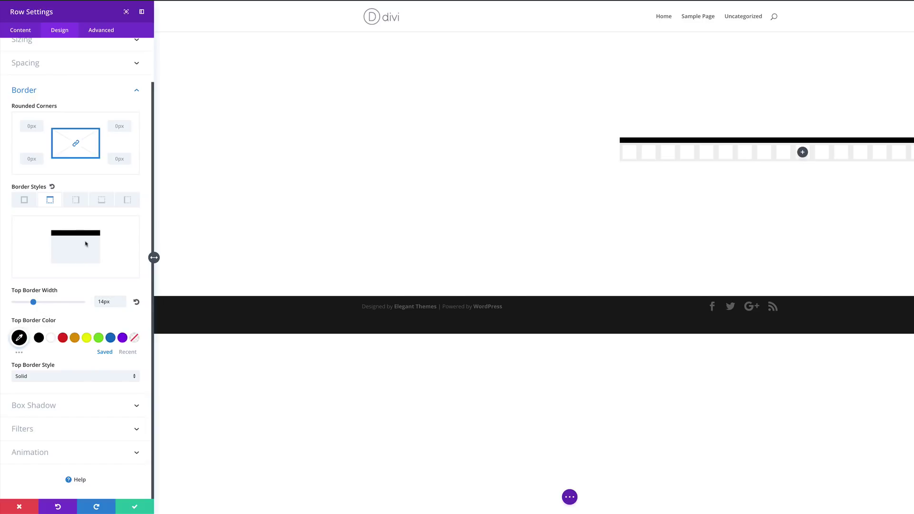
click(101, 200)
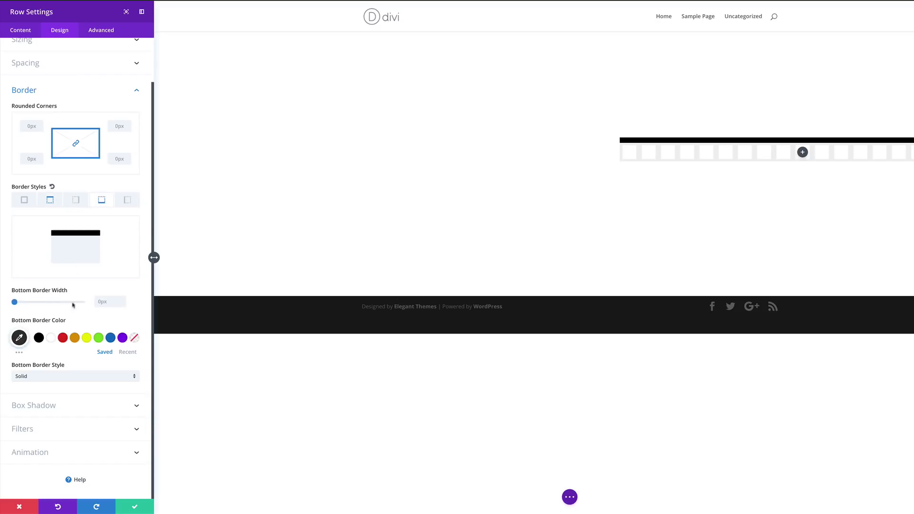
text(14)
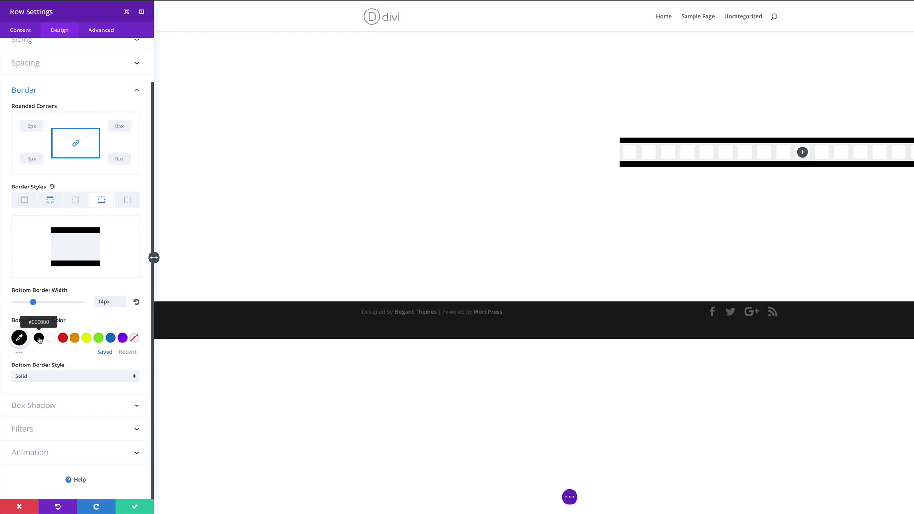
Step: Add a 14px black left border to the row with the Double border style
click(128, 201)
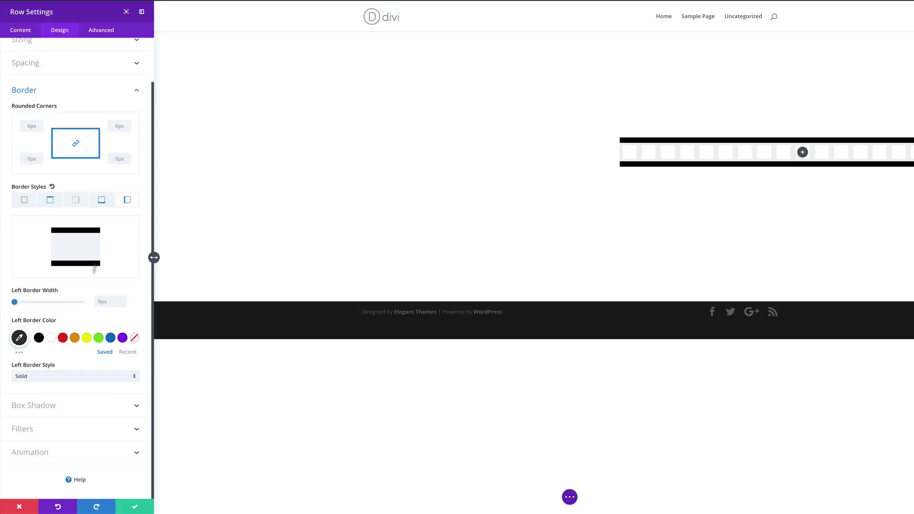
text(14)
click(41, 380)
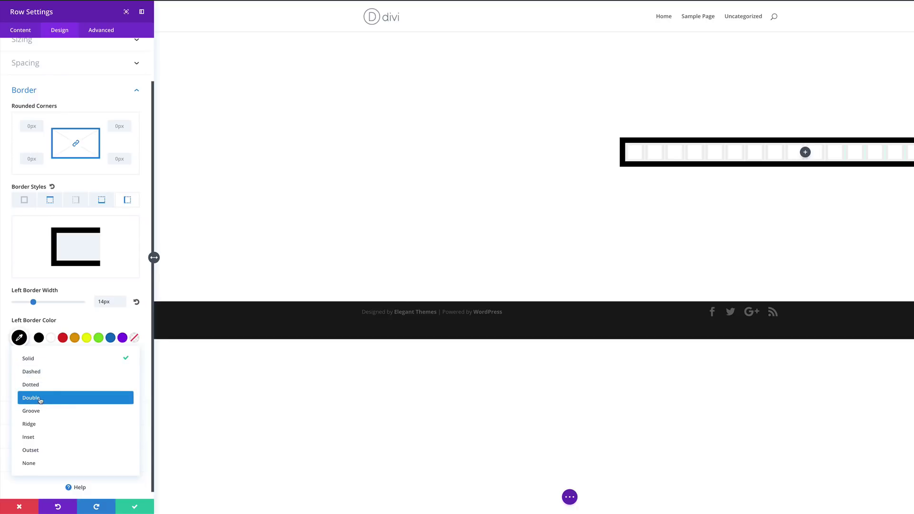
click(40, 399)
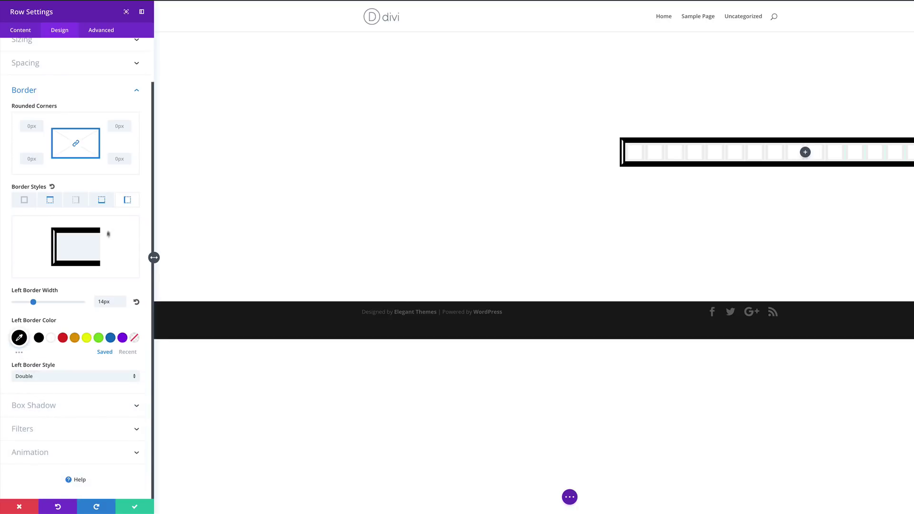
Step: Change the row's bottom and top border styles to Double and save the row settings
click(102, 200)
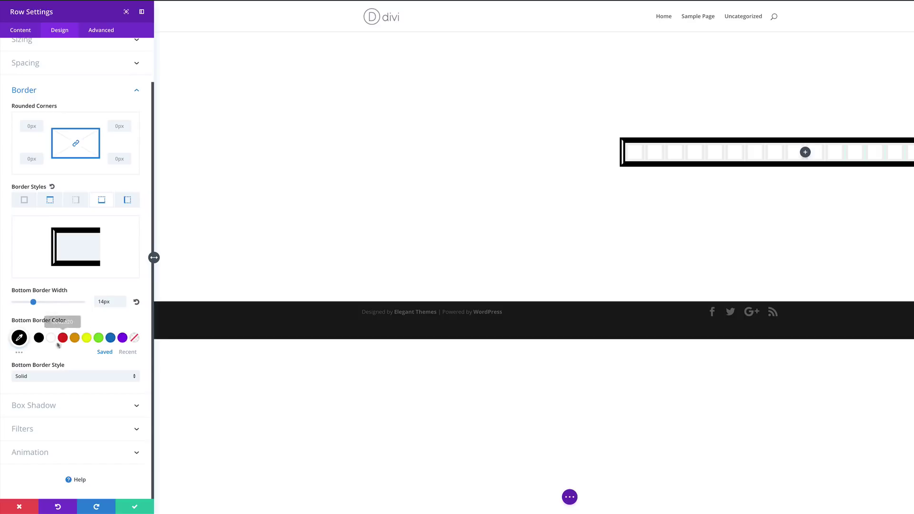
click(59, 377)
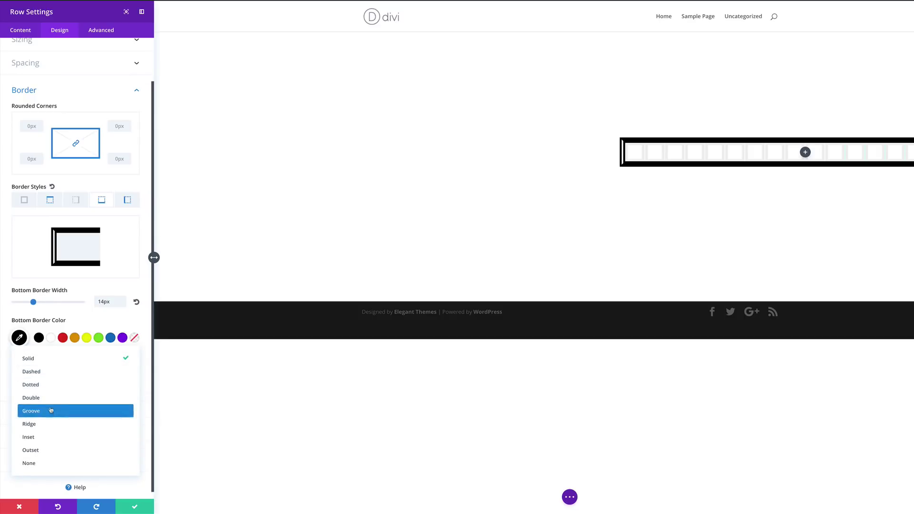
click(47, 397)
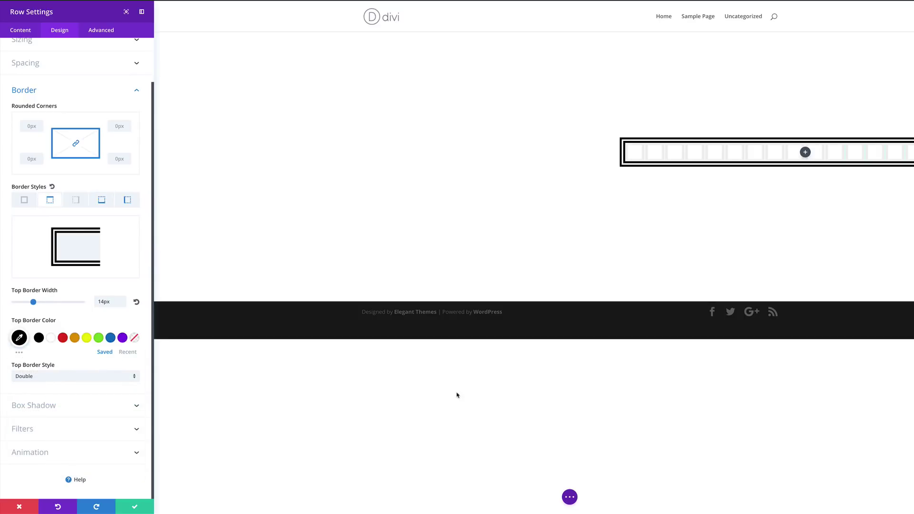
click(134, 506)
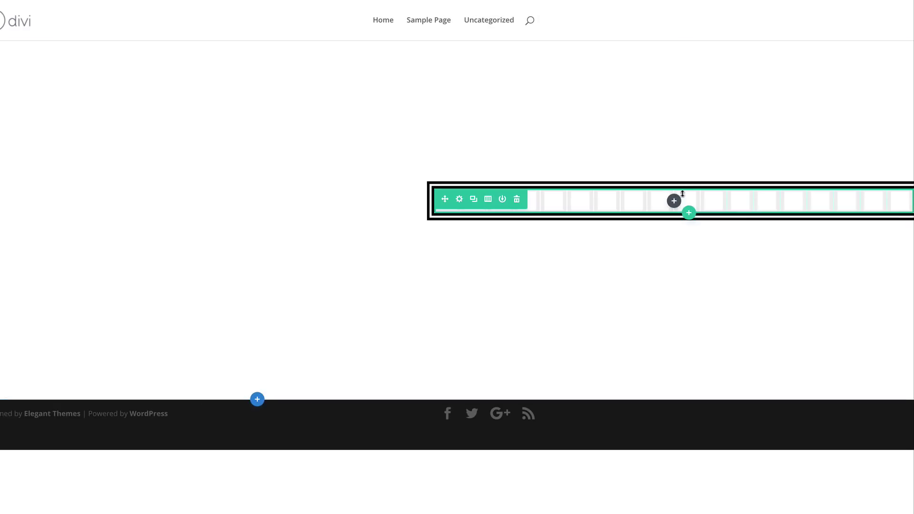
Step: Insert a Text module into the row and replace its placeholder content with "Introduction"
click(675, 201)
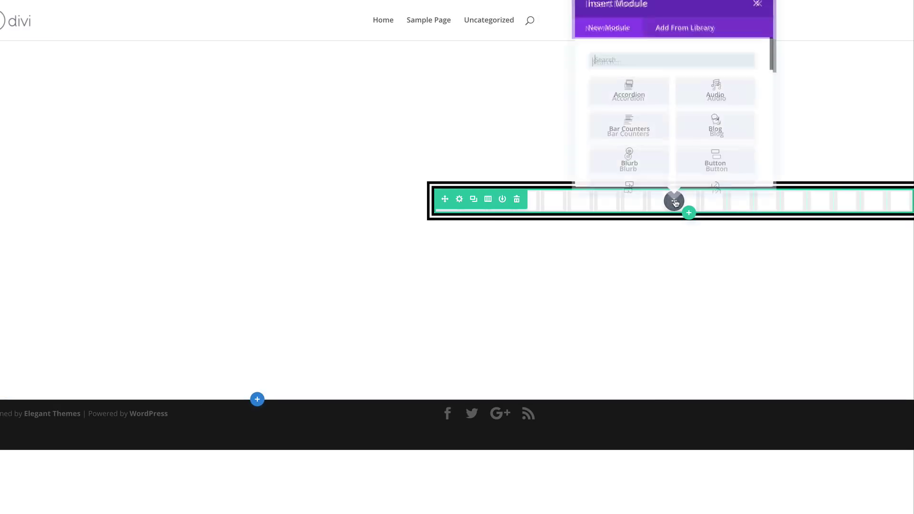
text(text)
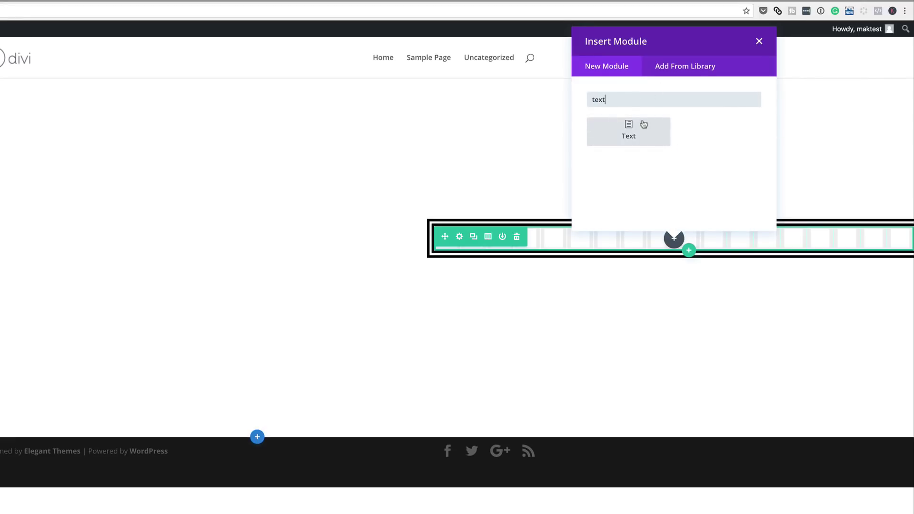
click(628, 131)
drag(16, 153, 97, 205)
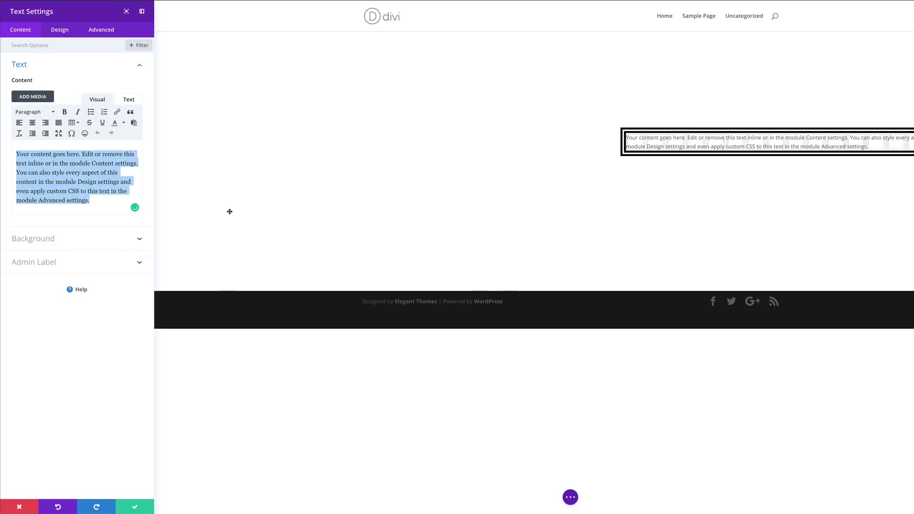
text(Introduction)
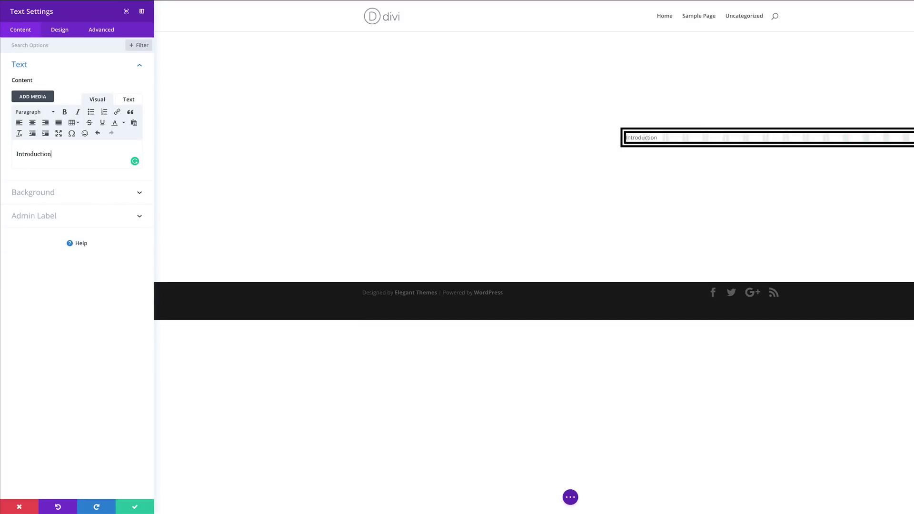
Step: Format the "Introduction" text in the module as Heading 2
drag(53, 154, 12, 153)
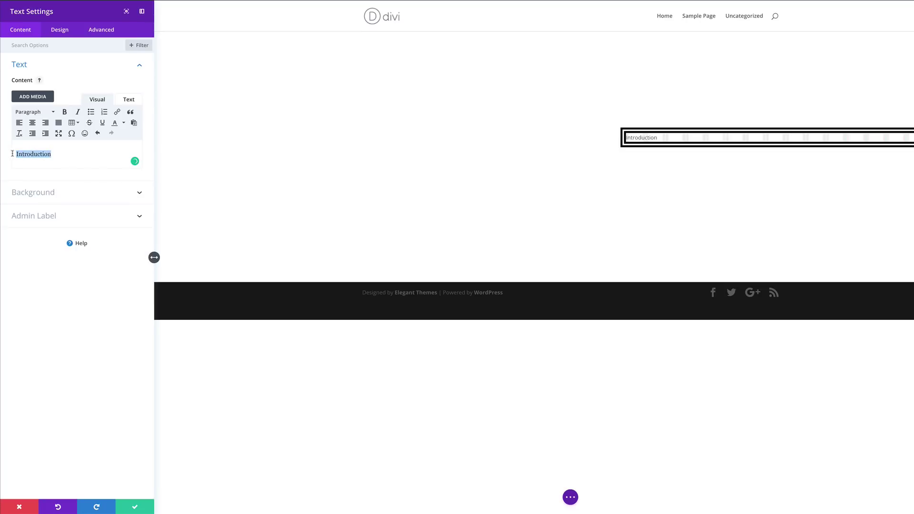
click(52, 113)
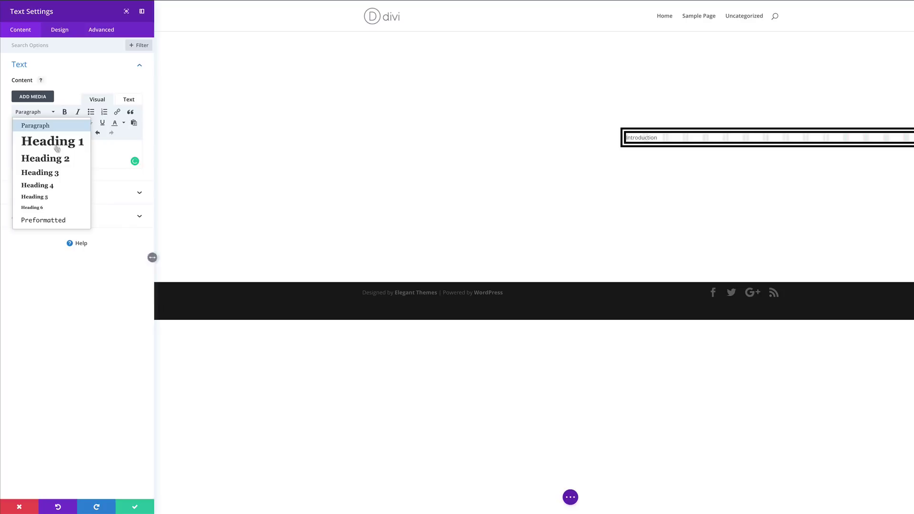
click(56, 161)
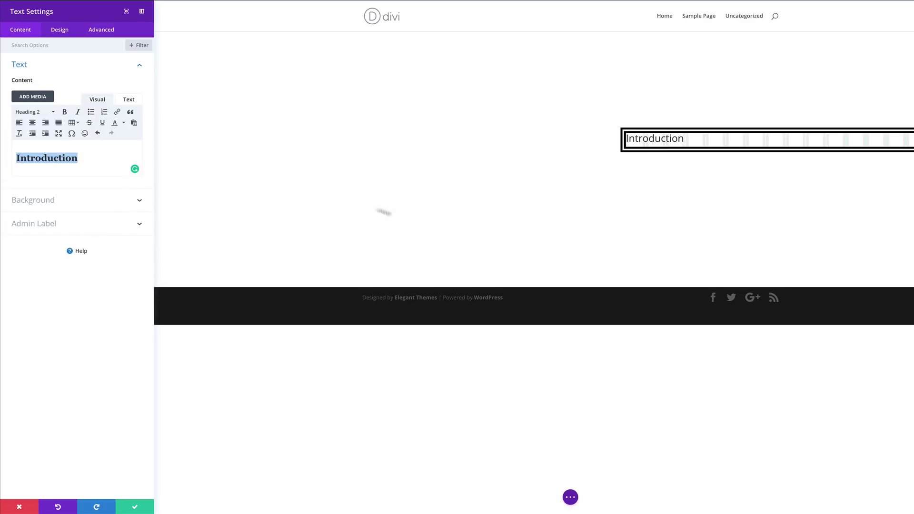
Step: Give the "Introduction" module a white (#ffffff) background color and open its design settings
click(48, 202)
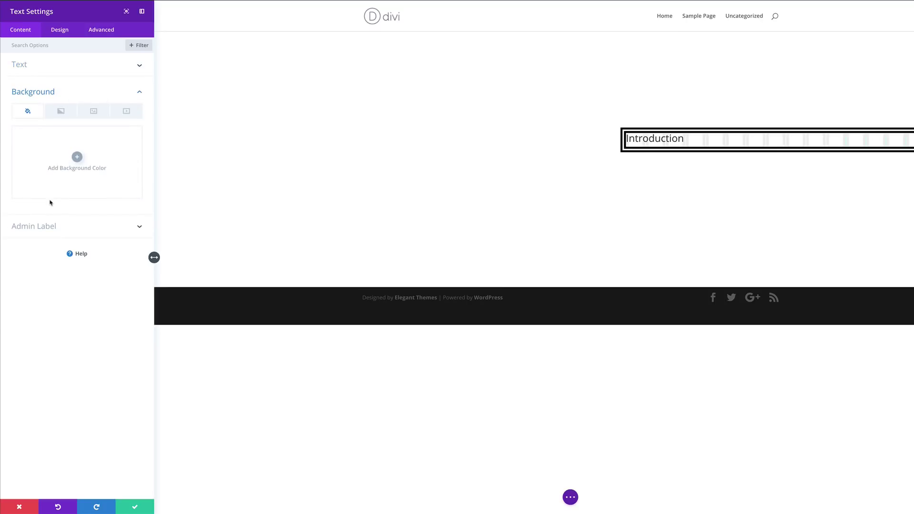
click(77, 157)
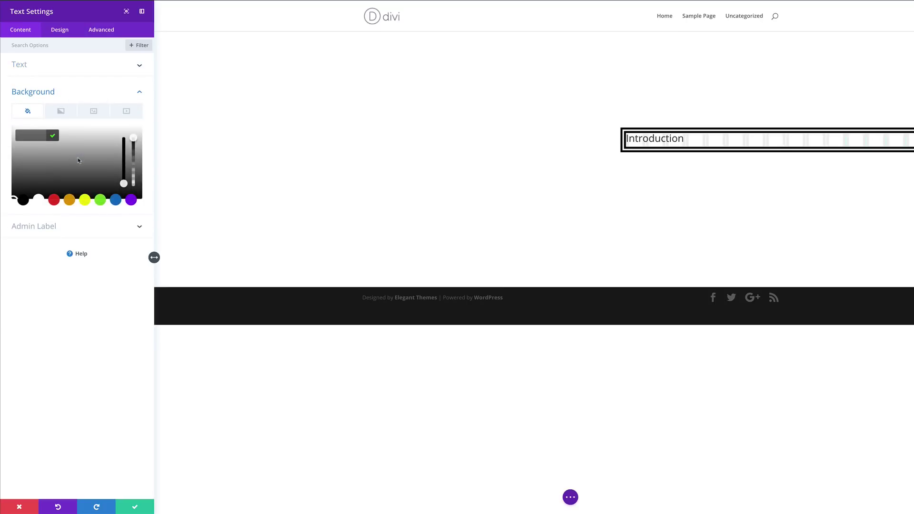
click(39, 200)
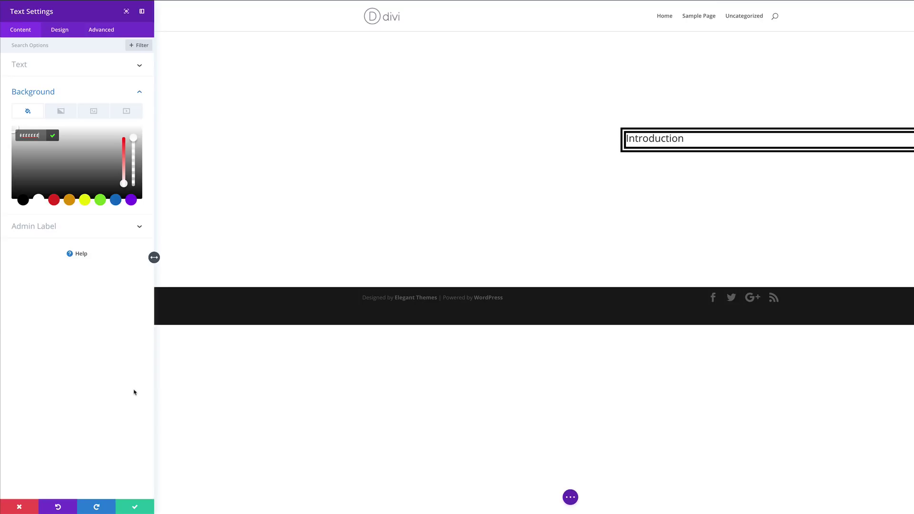
click(60, 30)
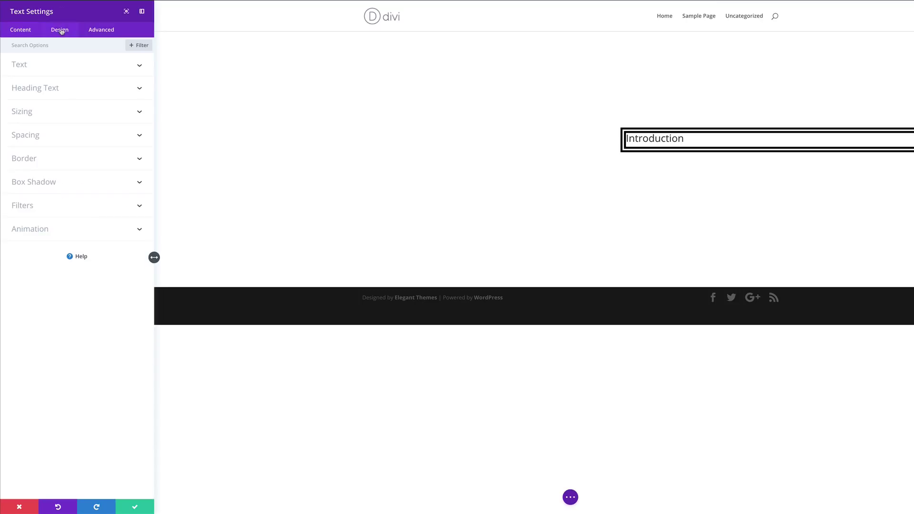
click(34, 65)
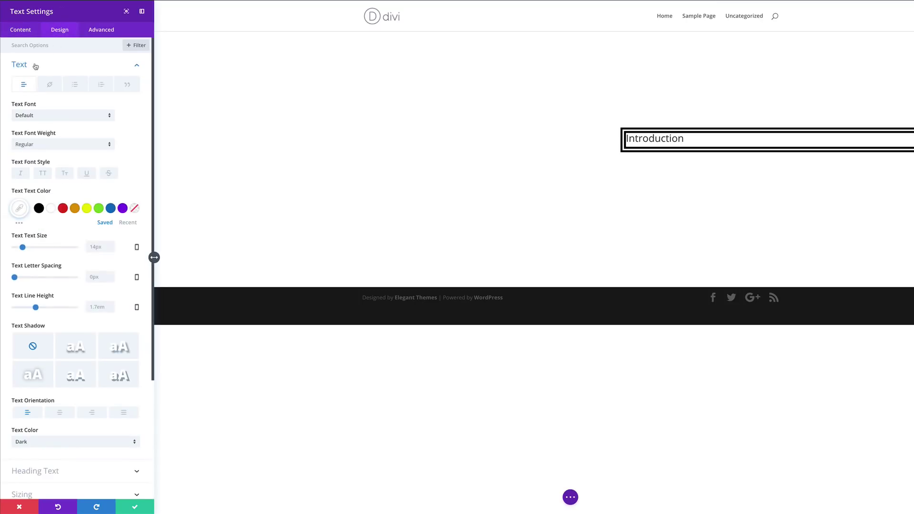
click(102, 117)
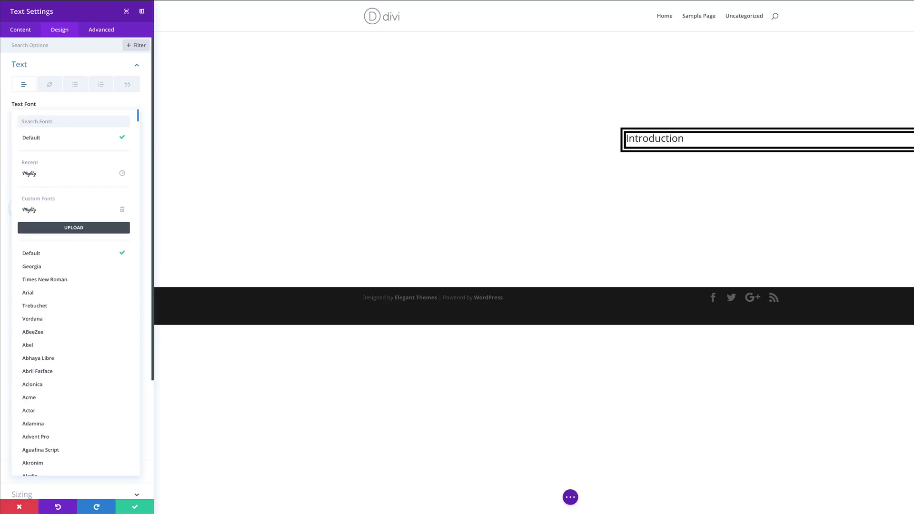
click(147, 187)
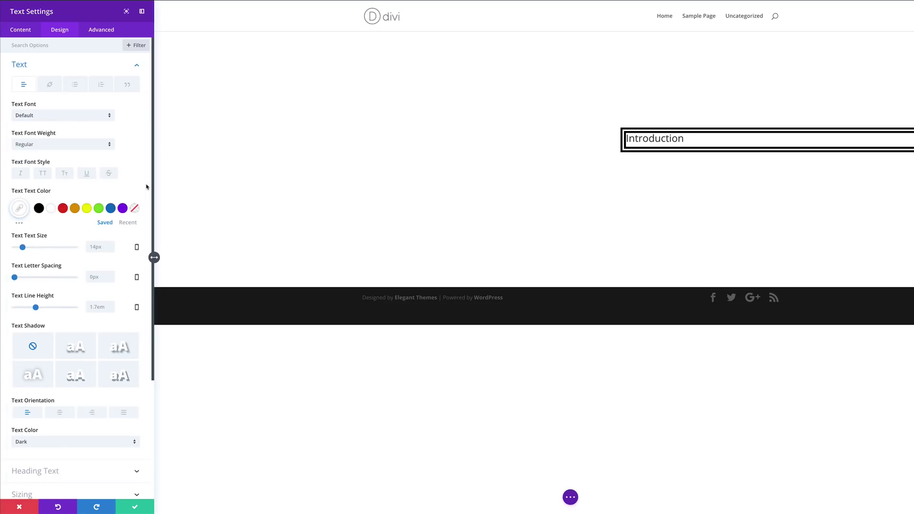
Step: Set the module's Heading 2 font to the custom Mighty font and its text color to black (#000000)
scroll(139, 334, down, 3)
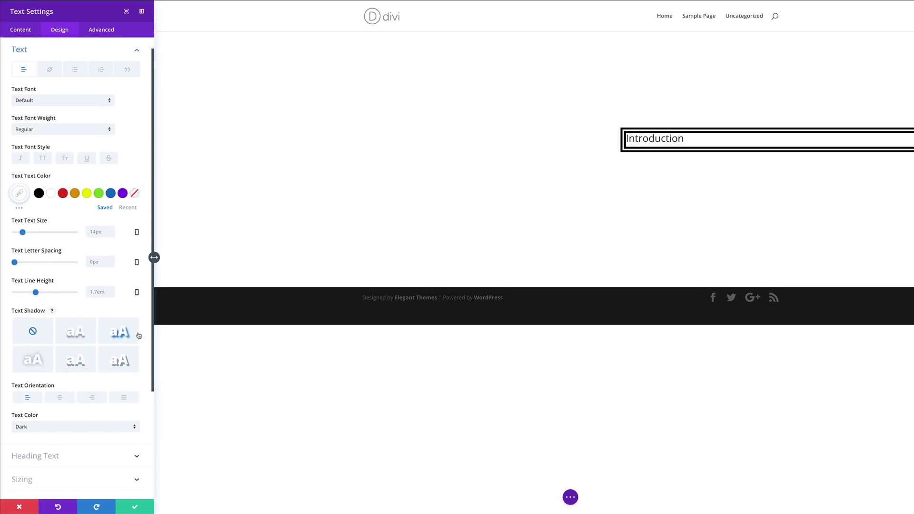
scroll(139, 336, down, 2)
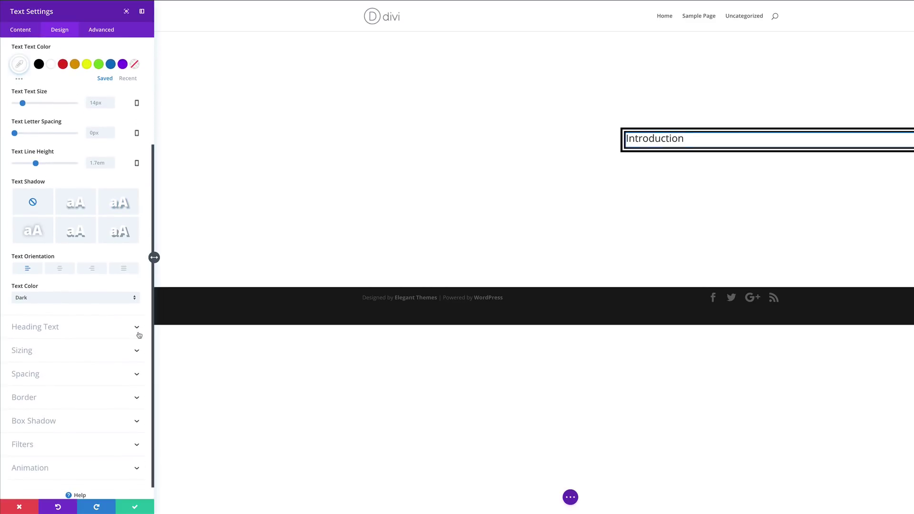
click(78, 330)
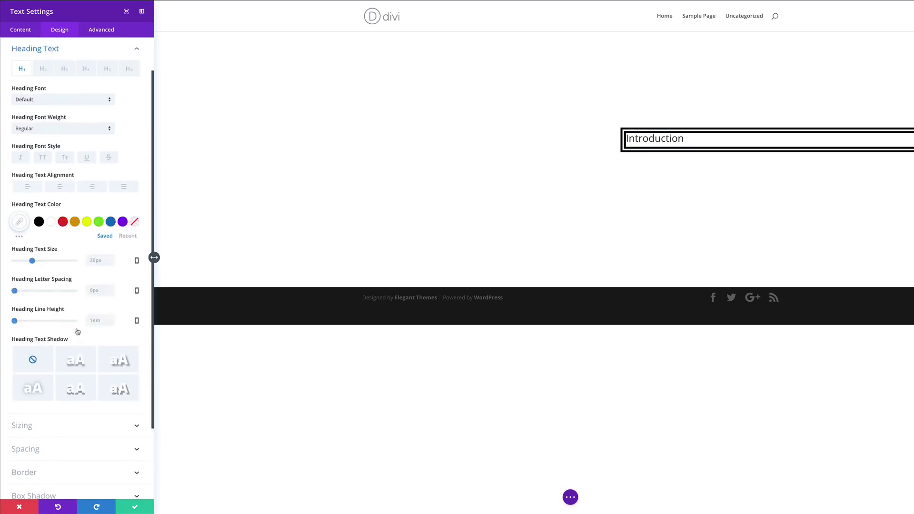
click(45, 69)
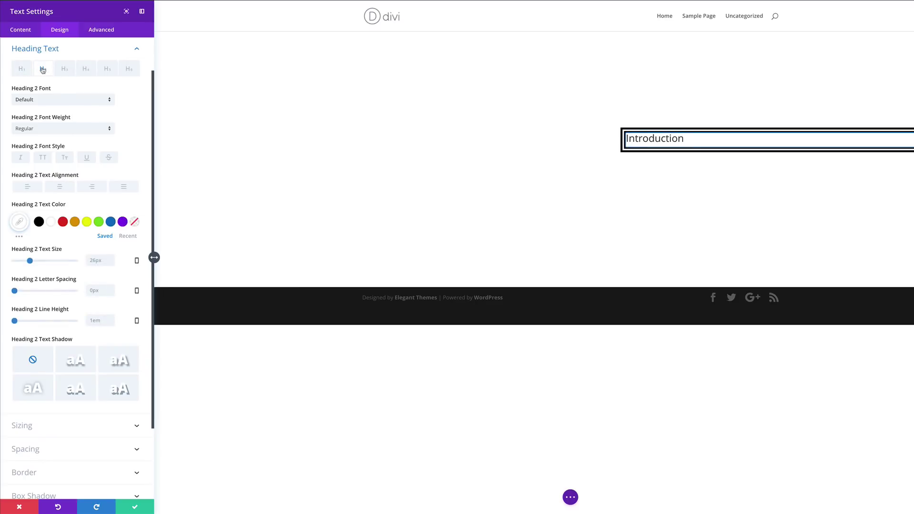
click(50, 101)
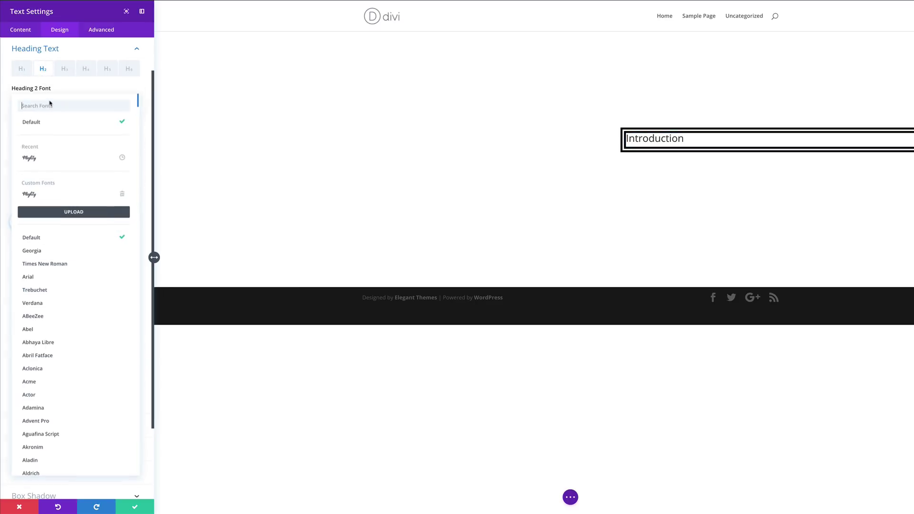
click(41, 158)
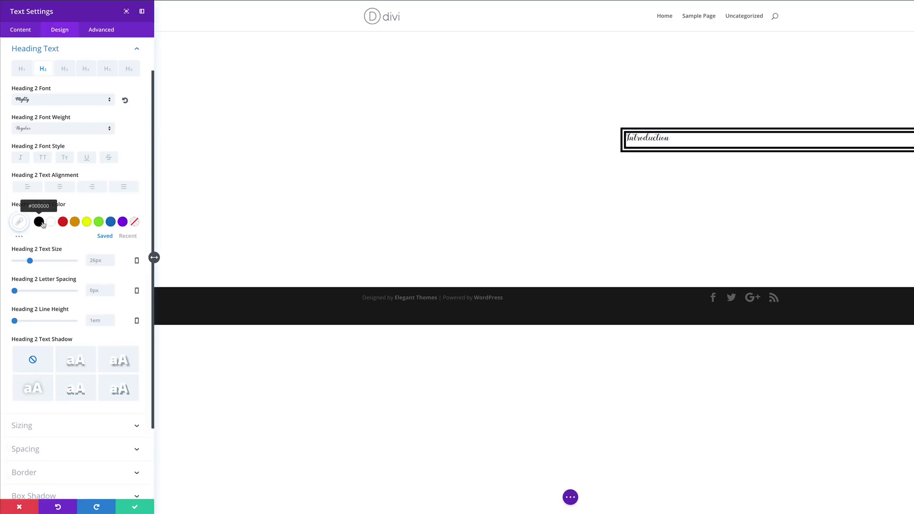
click(40, 222)
Step: Set the Heading 2 text size to 150px on desktop, 100px on tablet and 50px on smartphone
click(96, 260)
text(150px)
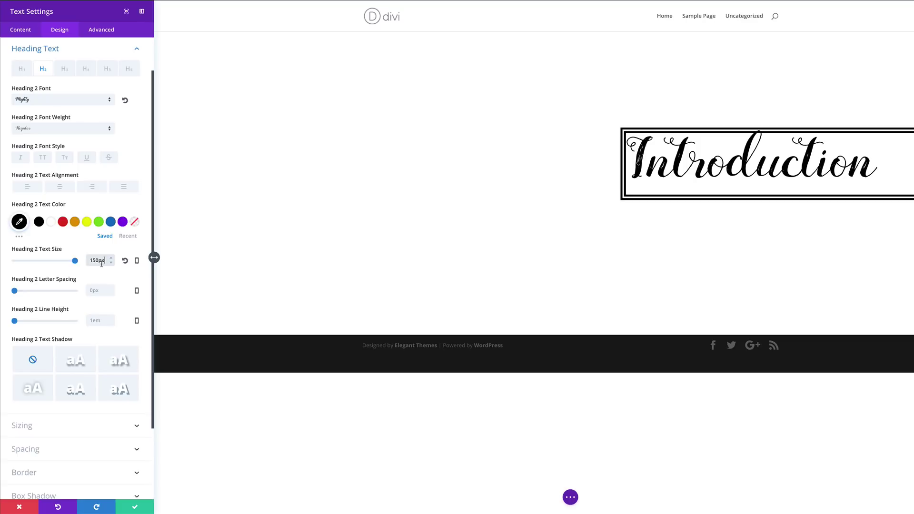
click(137, 262)
click(64, 265)
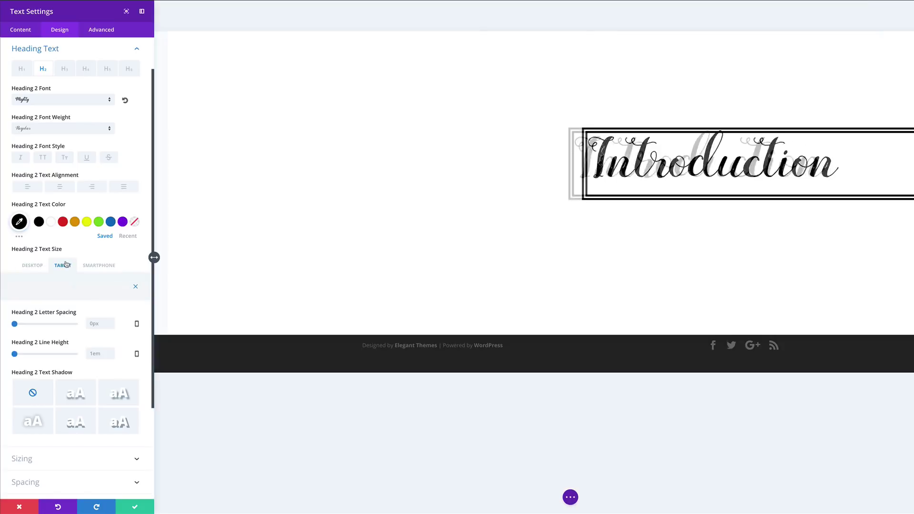
click(97, 285)
text(100)
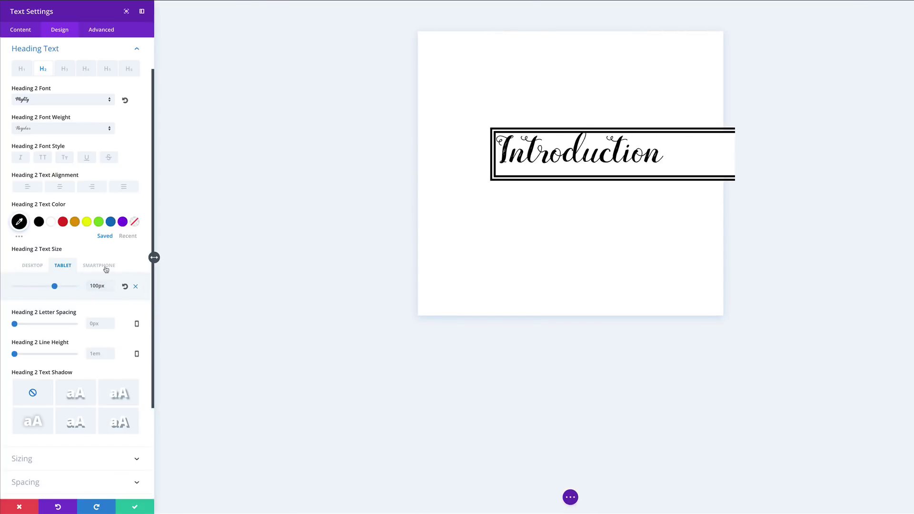
click(102, 265)
click(95, 286)
text(50)
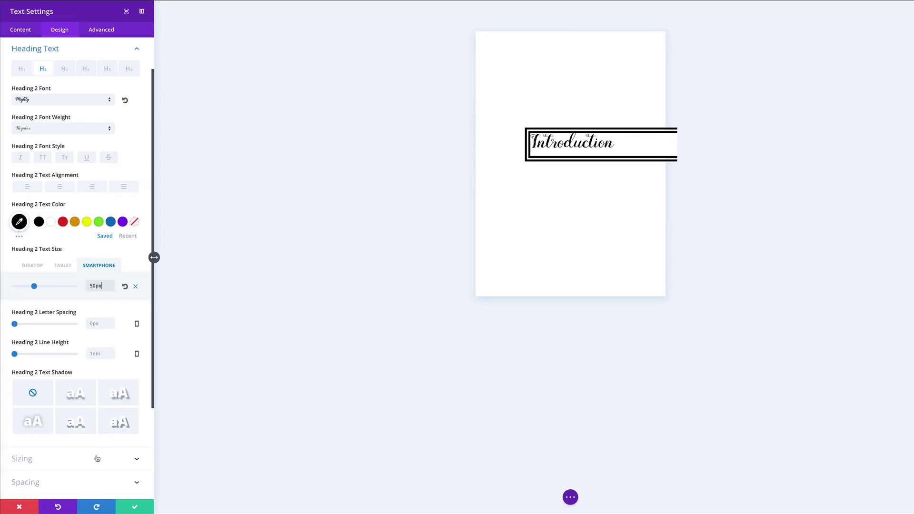
Step: Set the "Introduction" module's custom margins to 200px top, 100px bottom and -35% left
scroll(96, 457, down, 2)
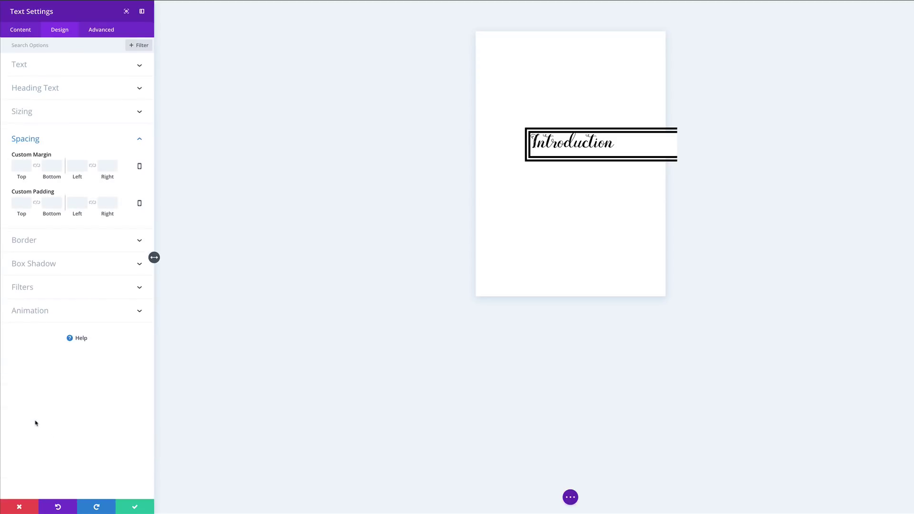
click(19, 166)
text(200p)
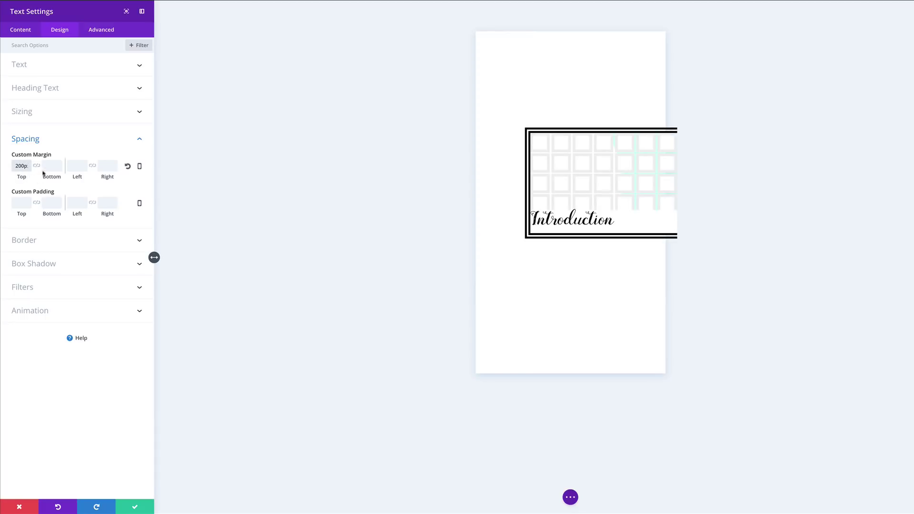
click(50, 165)
text(100p:)
click(78, 166)
click(76, 166)
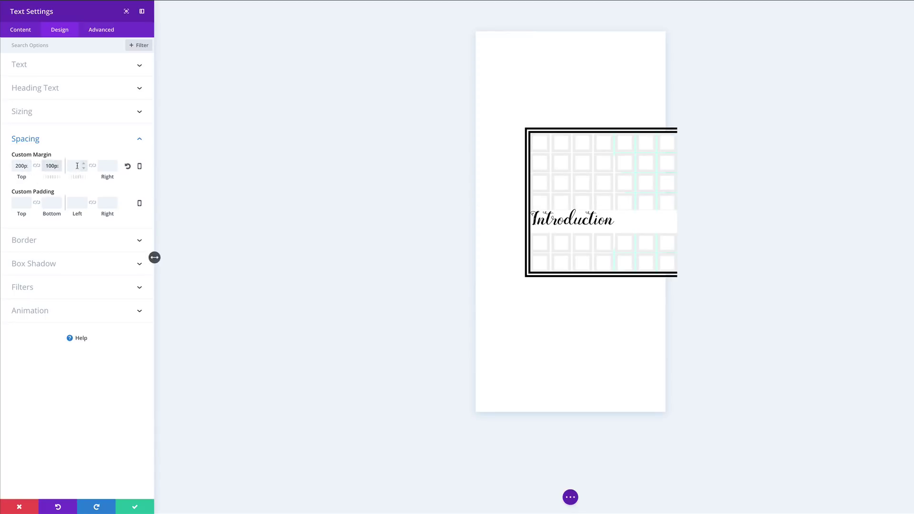
text(-35%)
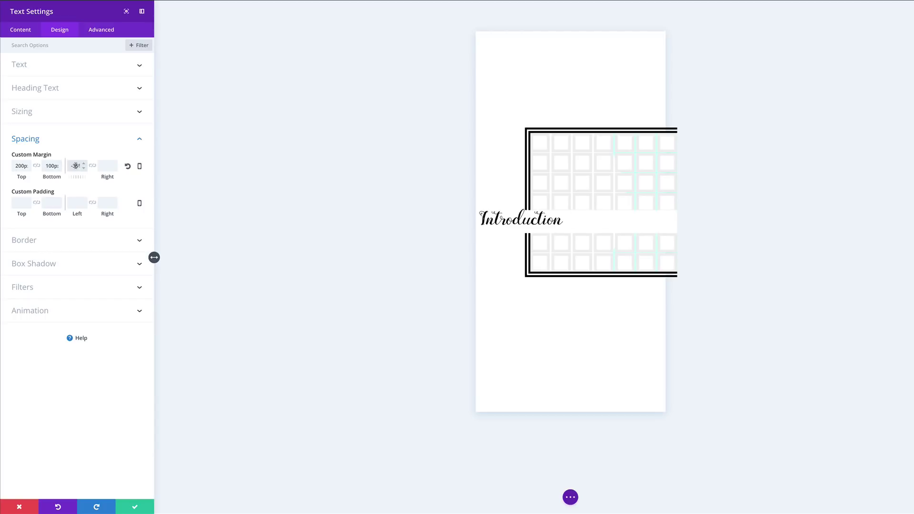
Step: Link the "Introduction" module's top and bottom custom padding and set both to 50px
click(37, 204)
click(21, 203)
text(50px)
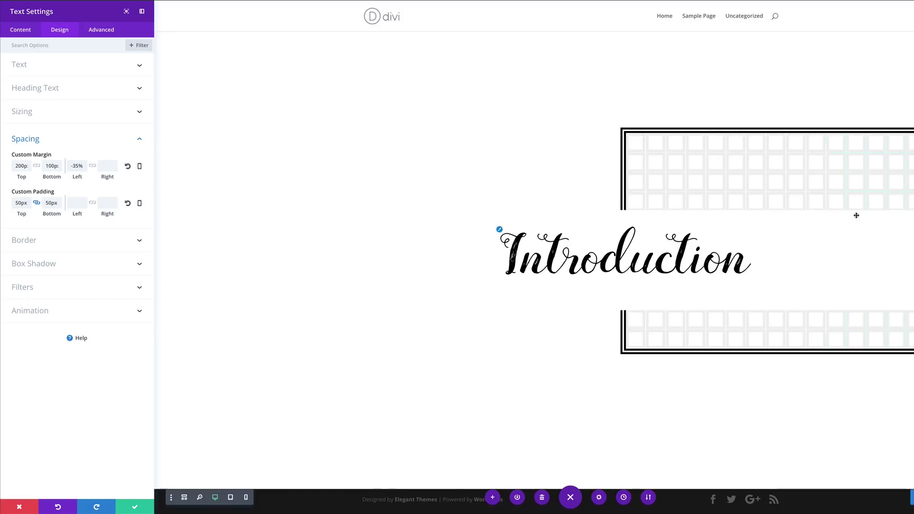
Step: Set the "Introduction" module's blend mode filter to Multiply and save the module
click(64, 289)
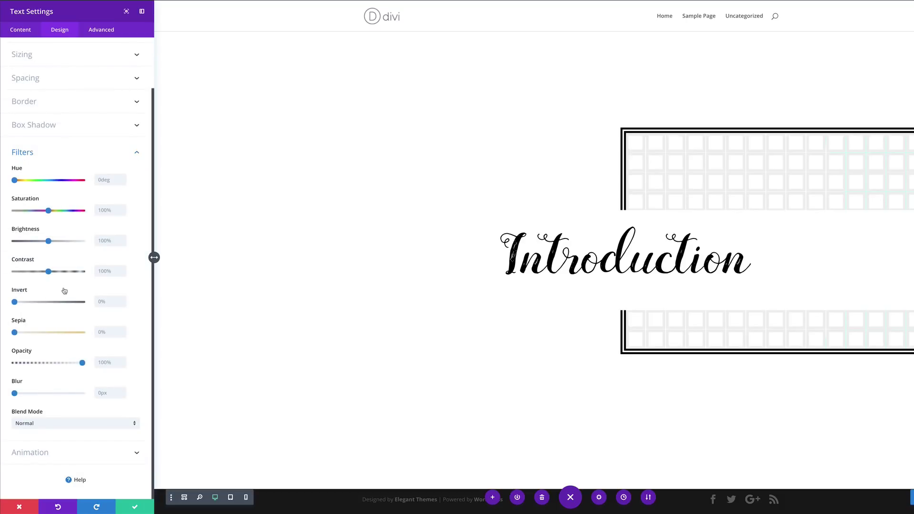
click(55, 424)
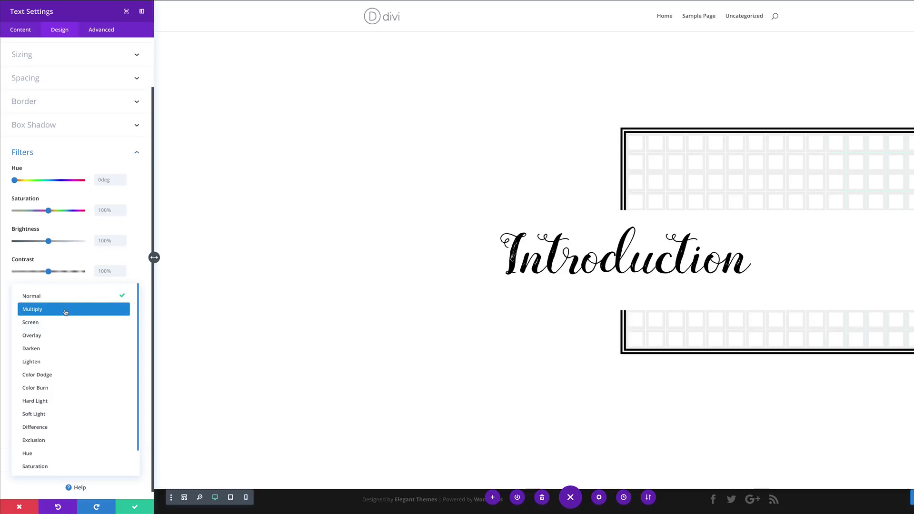
click(66, 311)
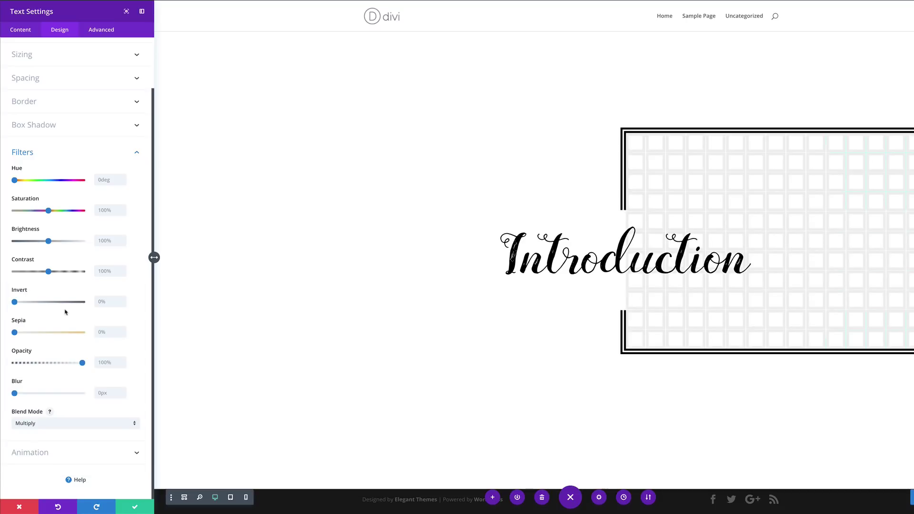
click(134, 508)
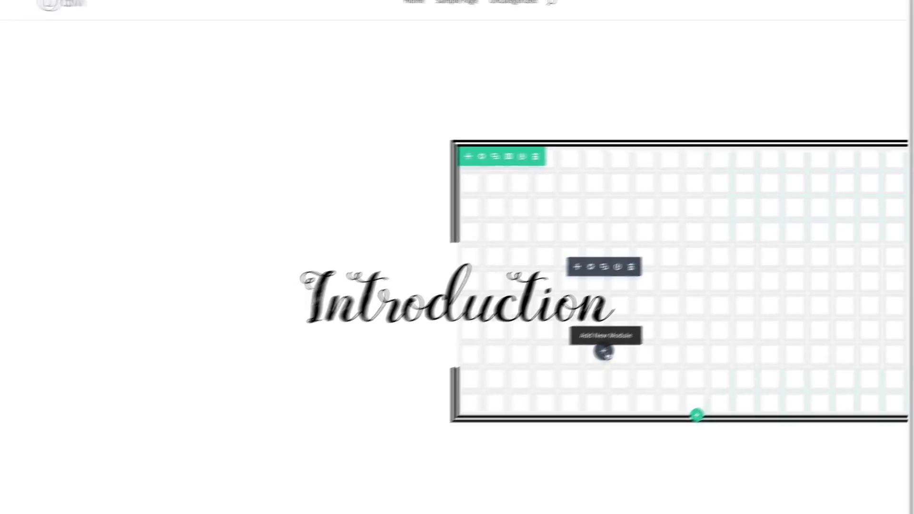
Step: Insert a second Text module below "Introduction" and replace its placeholder content with three Lorem ipsum paragraphs
click(603, 351)
text(text)
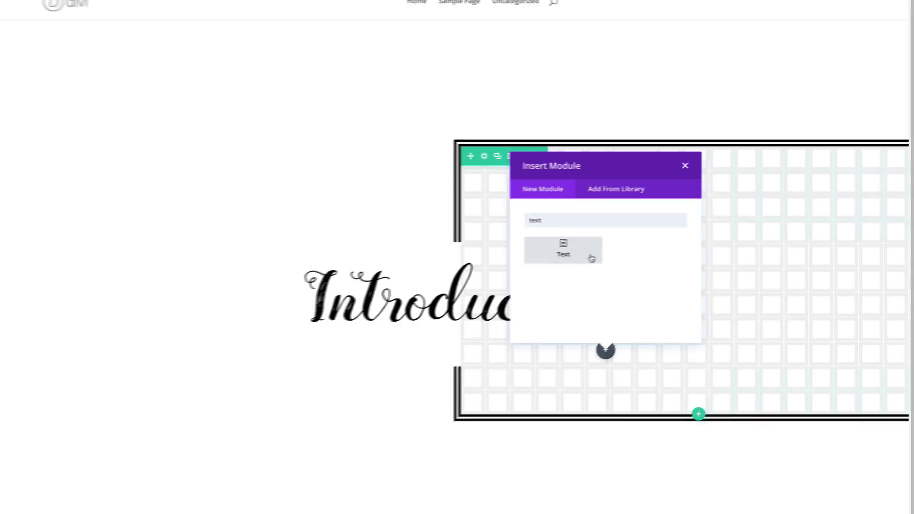
click(590, 257)
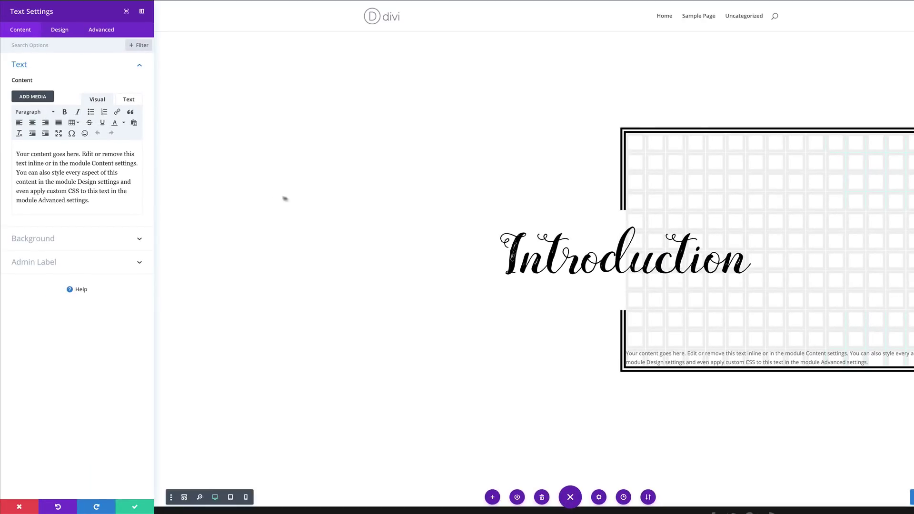
drag(92, 201, 19, 148)
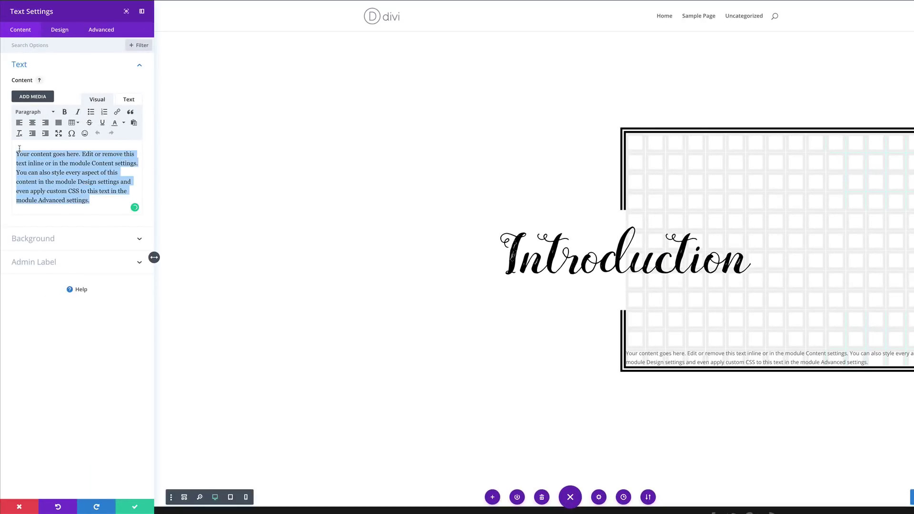
text(Lorem ipsum dolor sit amet, consectetuer adipiscing elit. Donec odio. Quisque volutpat mattis eros. Nullam malesuada erat ut turpis. Suspendisse urna nibh, viverra non, semper suscipit, posuere a, pede. Donec nec justo eget felis facilisis fermentum. Aliquam porttitor mauris sit amet orci. Aenean dignissim pellentesque felis. Morbi in sem quis dui placerat ornare. Pellentesque odio nisi, euismod in, pharetra a, ultricies in, diam. Sed arcu. Cras consequat.)
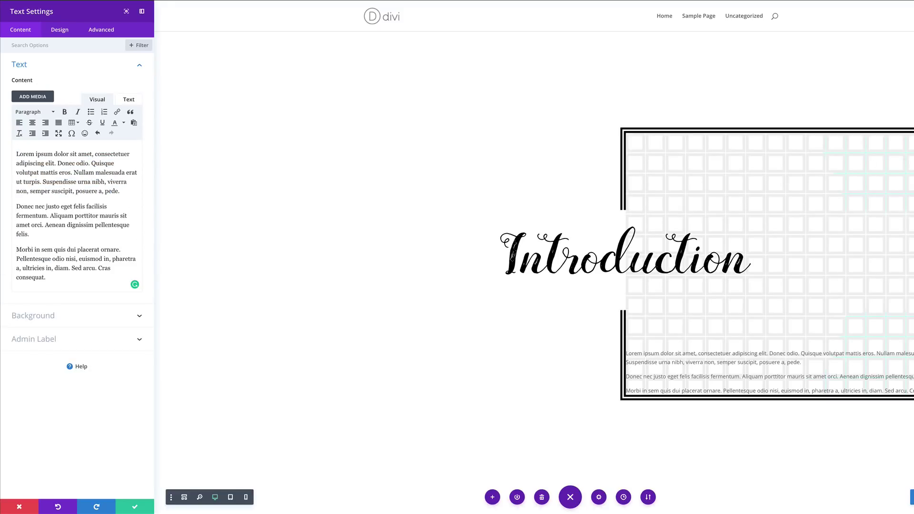
Step: Set the body text module's text size to 22px on desktop and 18px on tablet
click(61, 33)
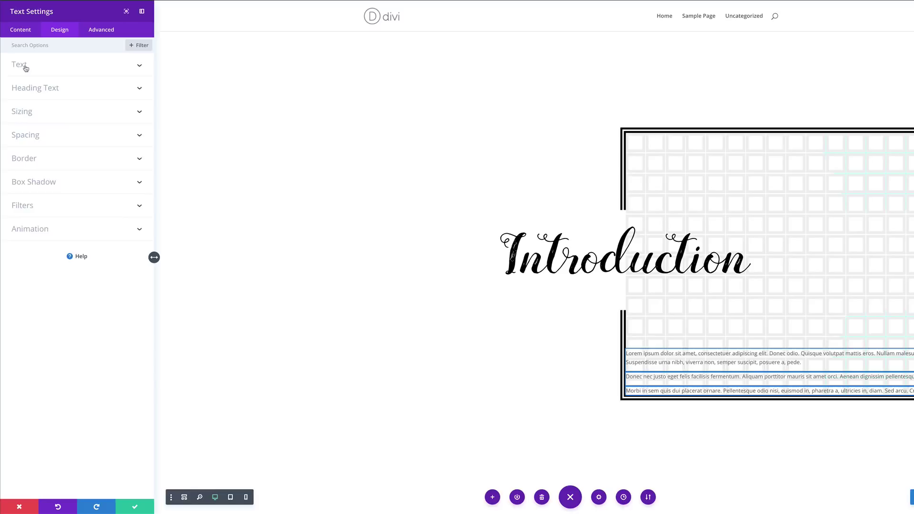
click(24, 67)
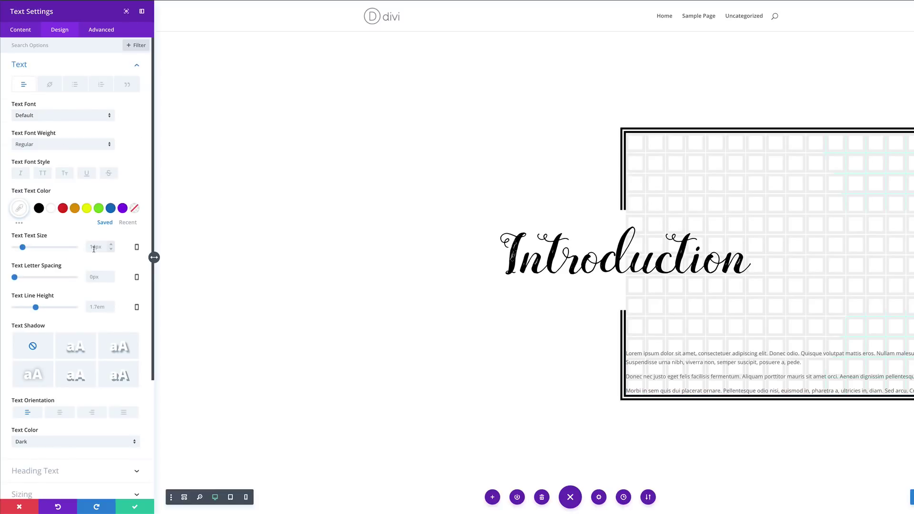
text(22)
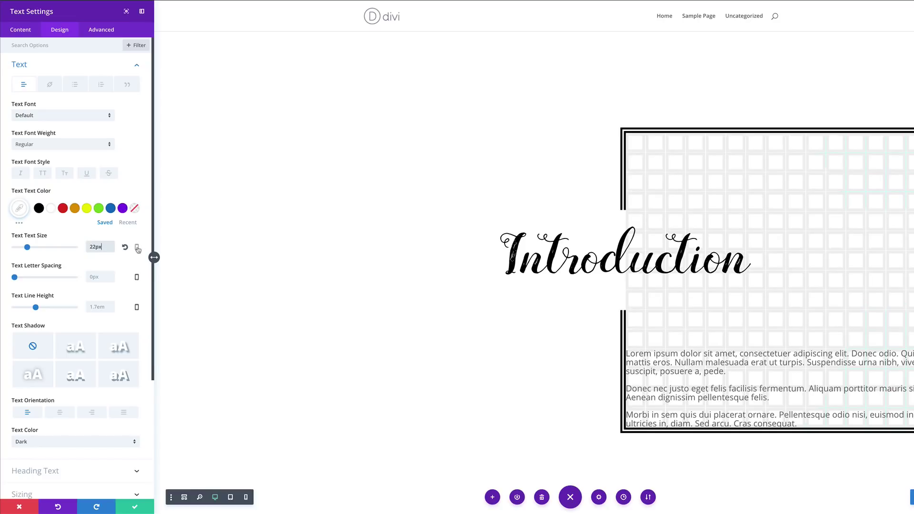
click(137, 248)
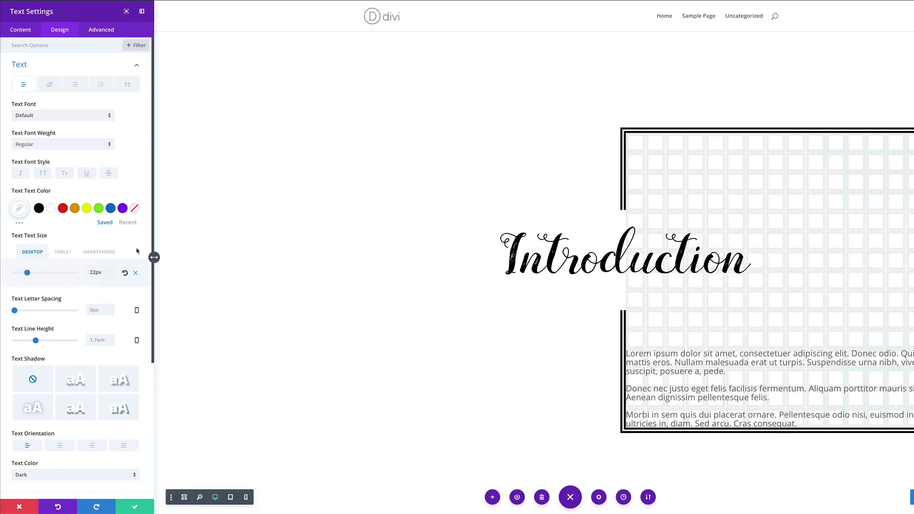
click(61, 252)
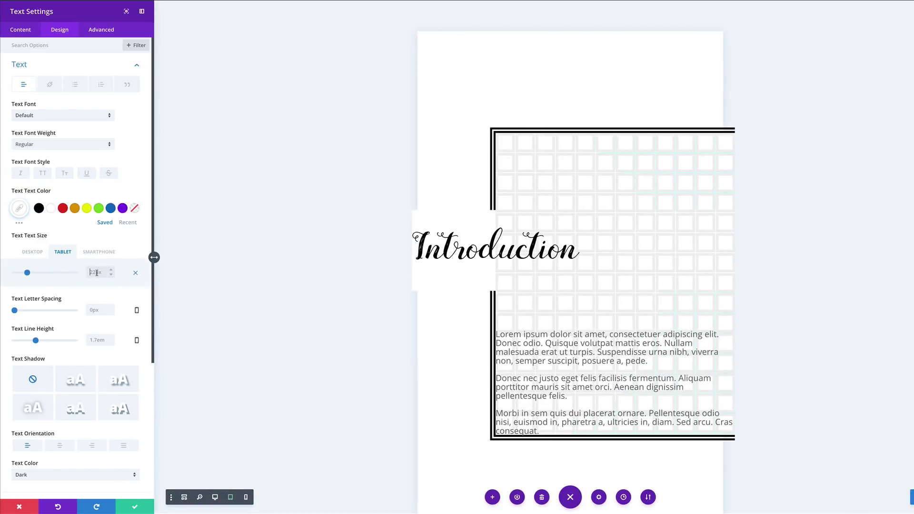
click(97, 274)
text(18)
click(103, 252)
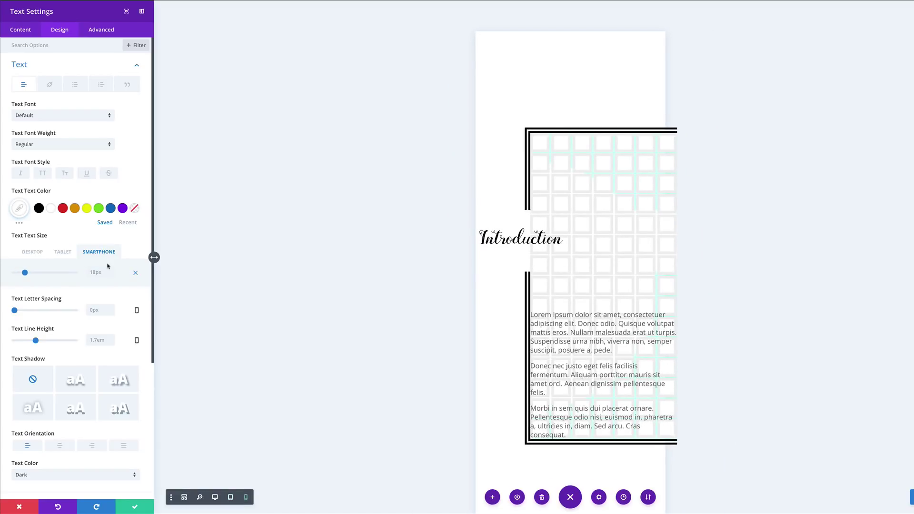
click(32, 252)
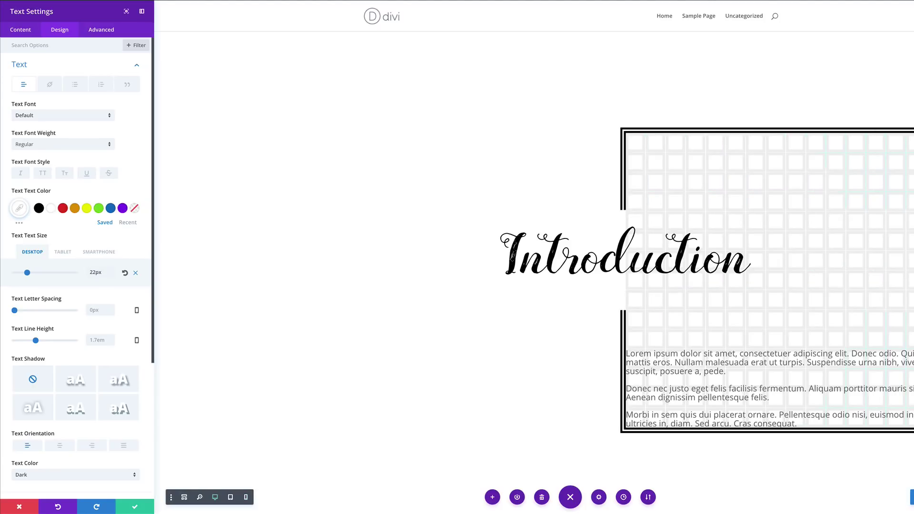
Step: Set the body text's line height to 1.8em and center its text orientation
click(114, 344)
text(1.8em)
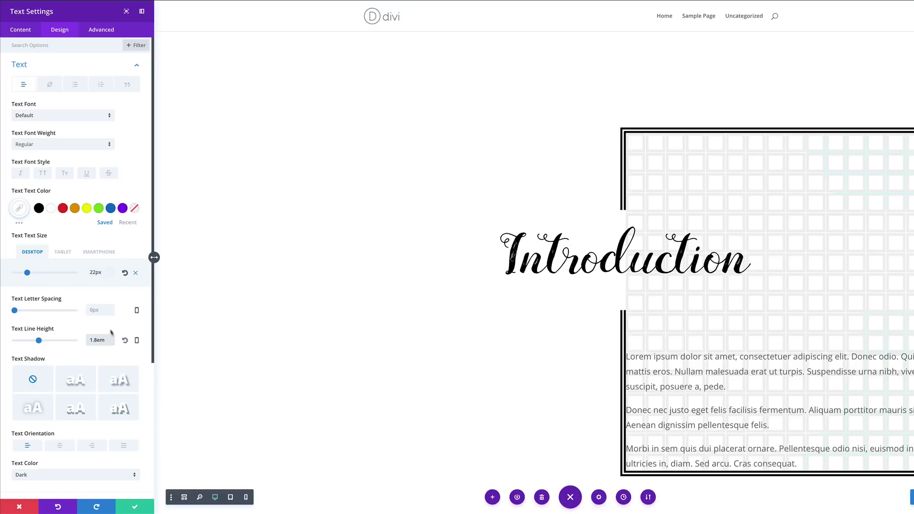
click(60, 448)
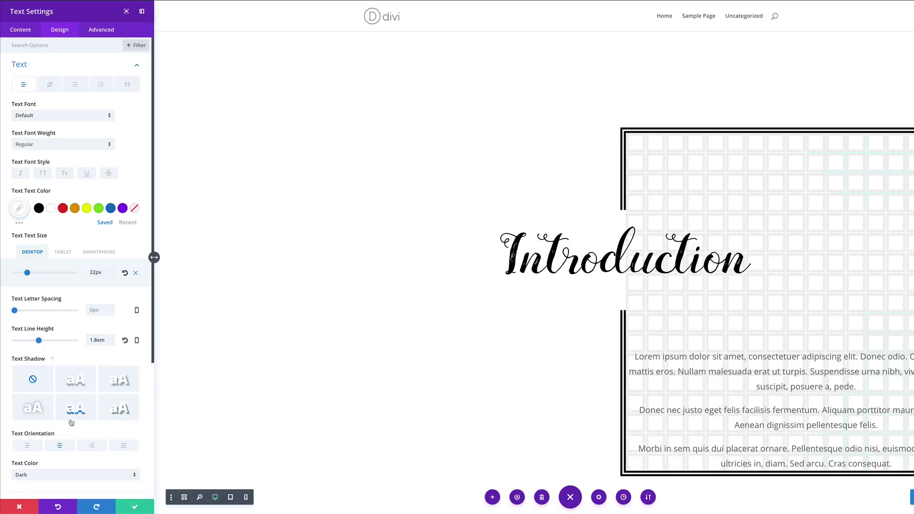
Step: Set the body text module's width to 96% in its sizing options
scroll(72, 423, down, 4)
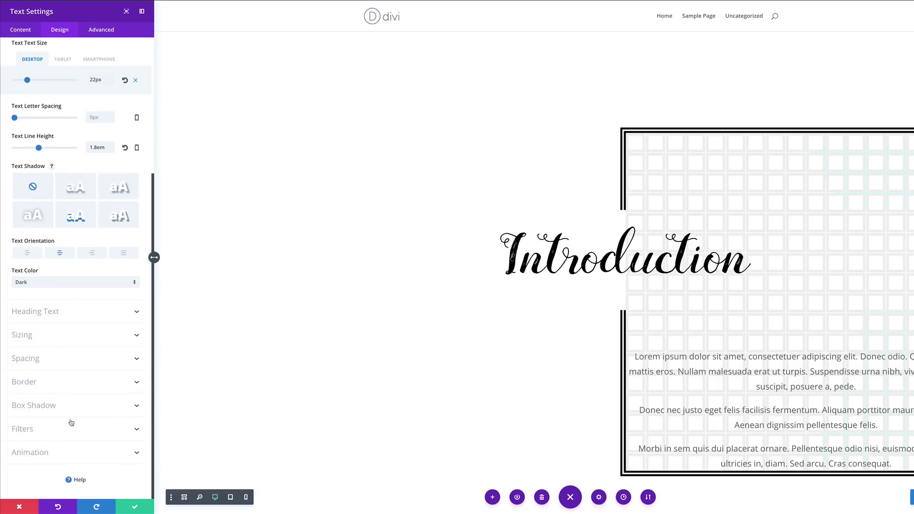
click(30, 339)
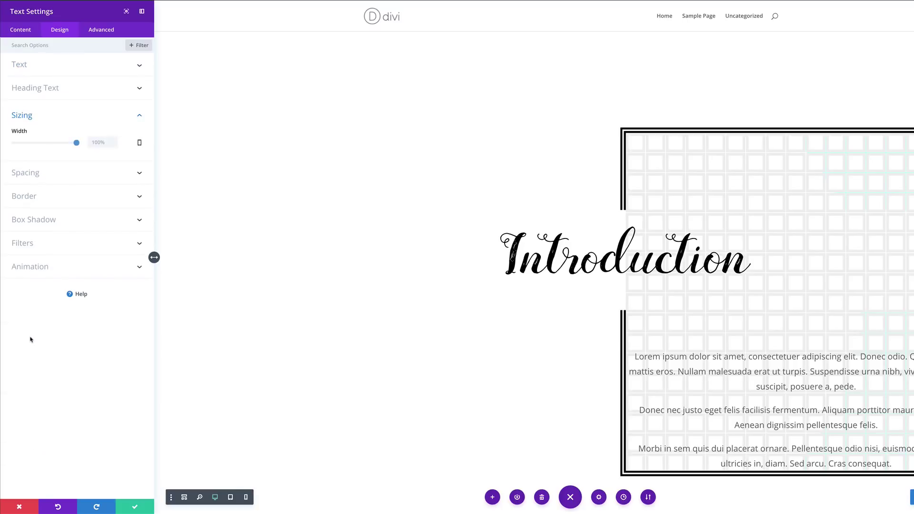
triple_click(96, 141)
text(96%)
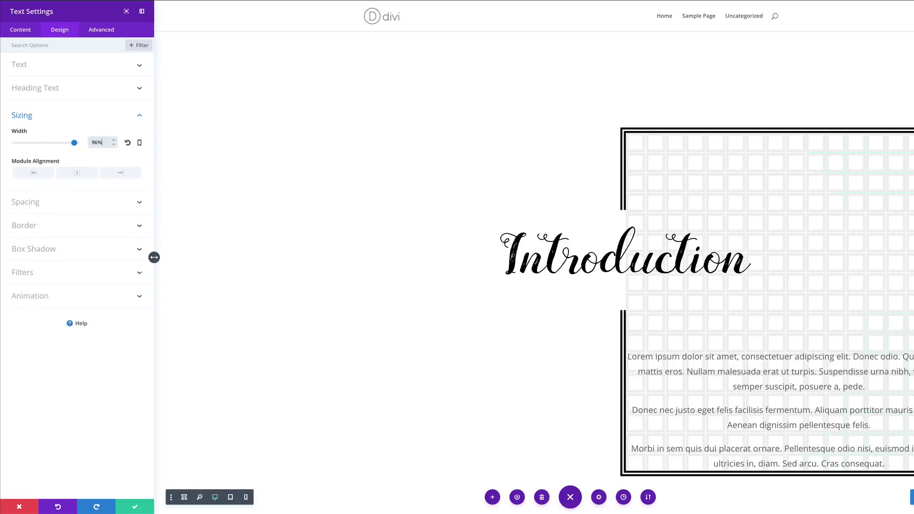
Step: Set the body text module's custom margins to 200px bottom and -50% left
click(57, 208)
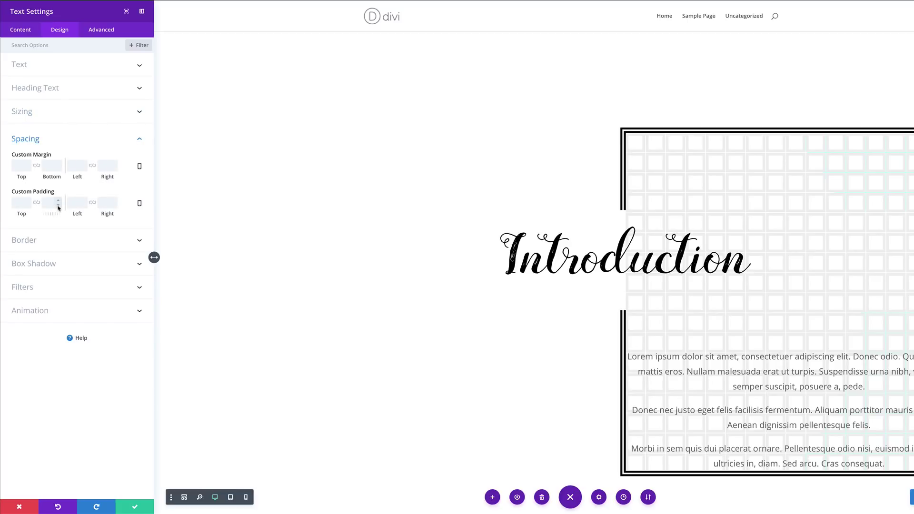
click(57, 166)
text(200px)
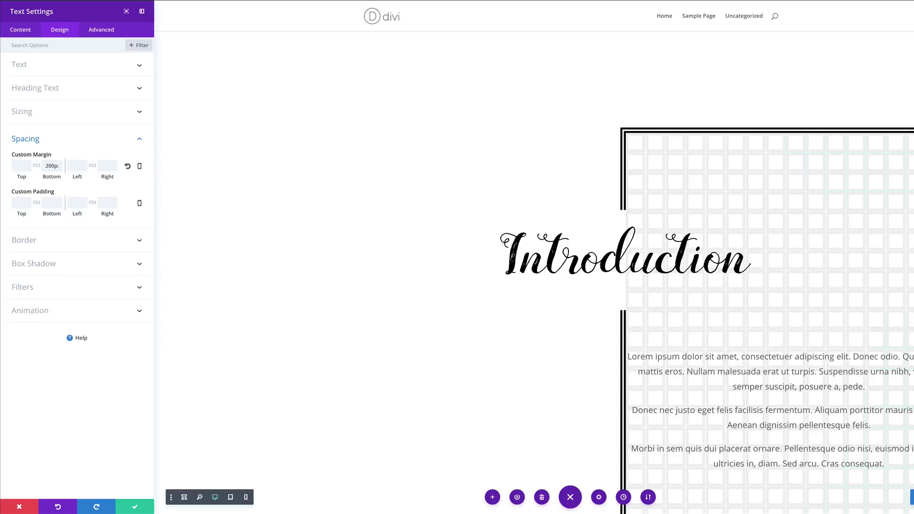
key(Tab)
text(-50%)
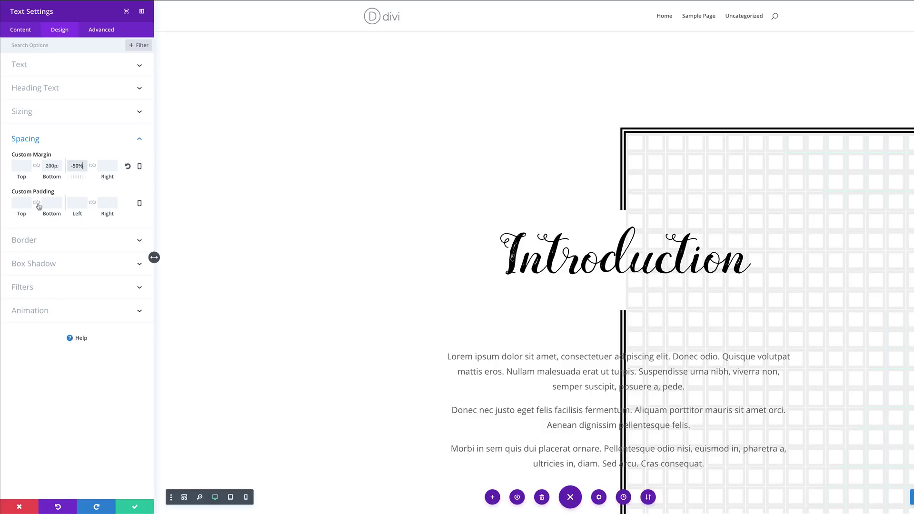
Step: Link the body text module's top and bottom custom padding and set both to 20px
click(39, 205)
click(20, 203)
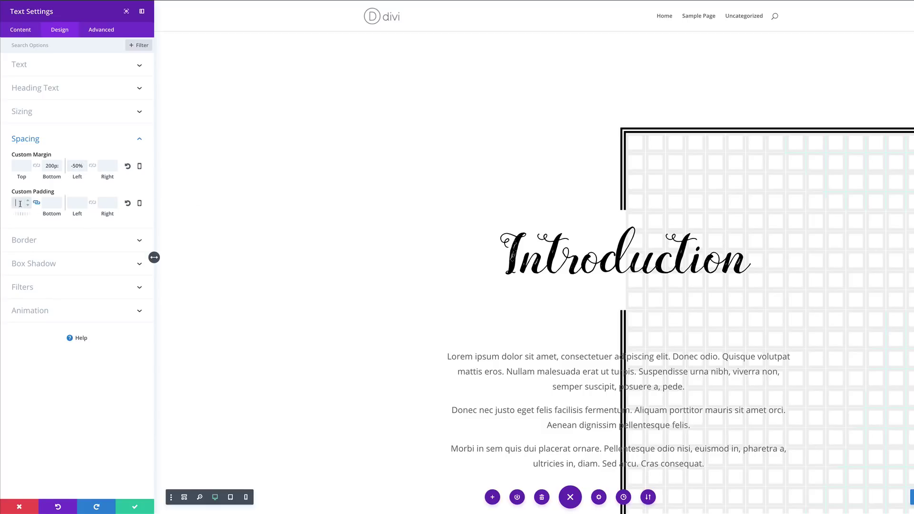
text(20px)
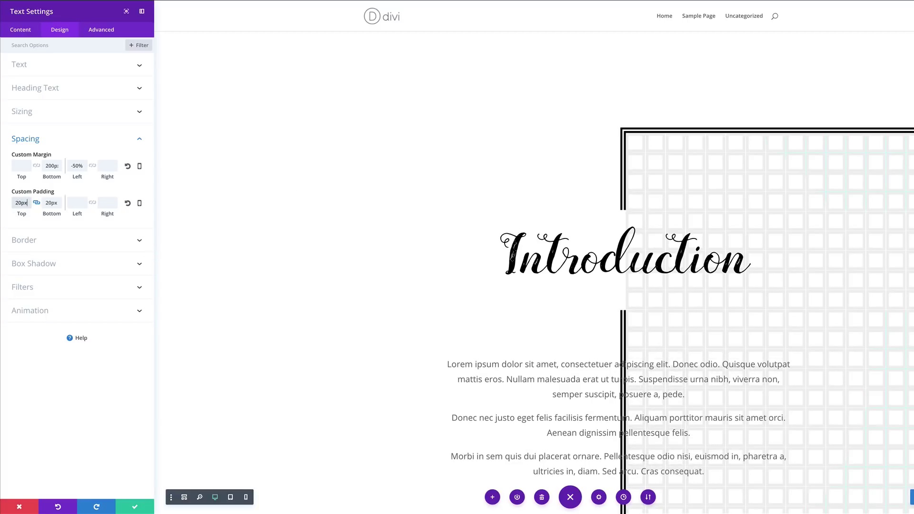
Step: Set the body text module's blend mode filter to Multiply
click(32, 289)
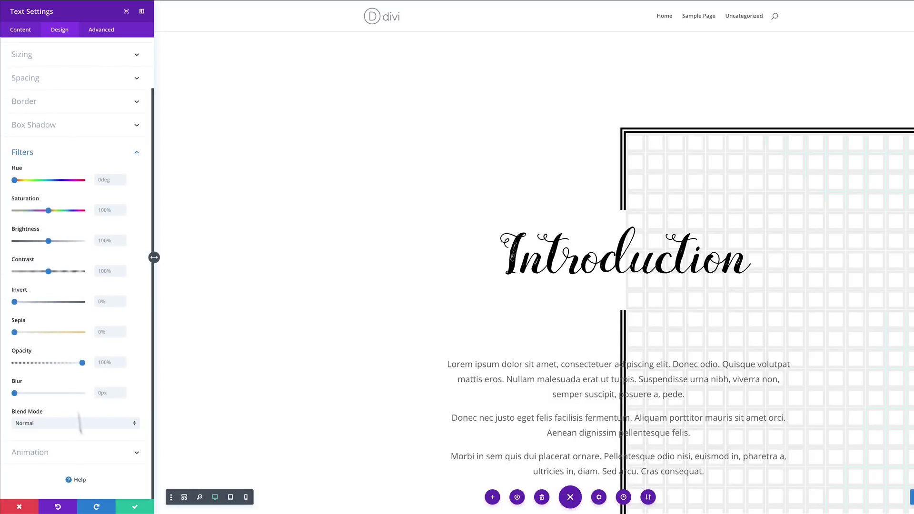
click(65, 425)
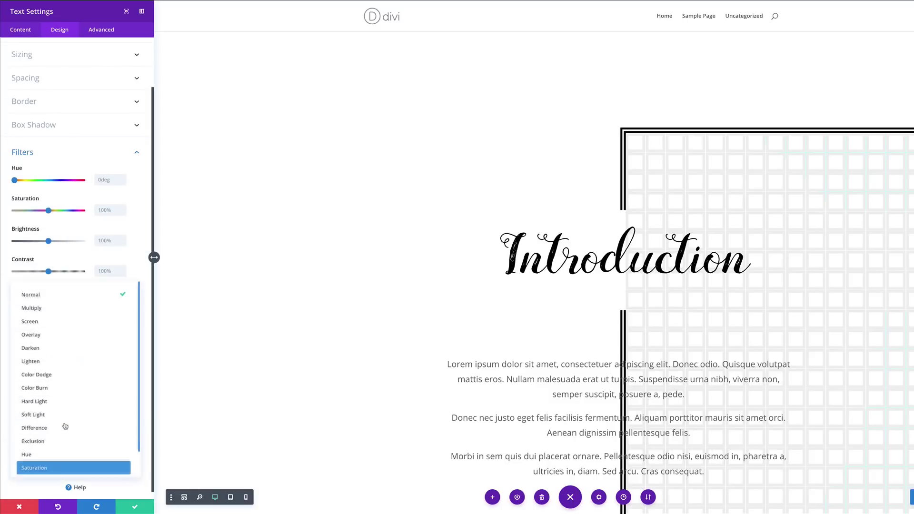
click(70, 308)
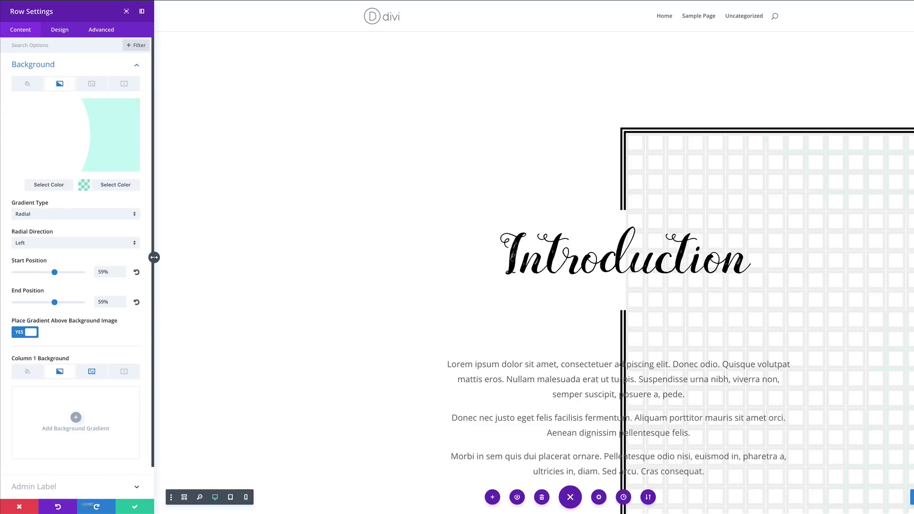
Step: Copy the row gradient's second color, rgba(0,255,233,0.25), and delete the row's background gradient
click(19, 507)
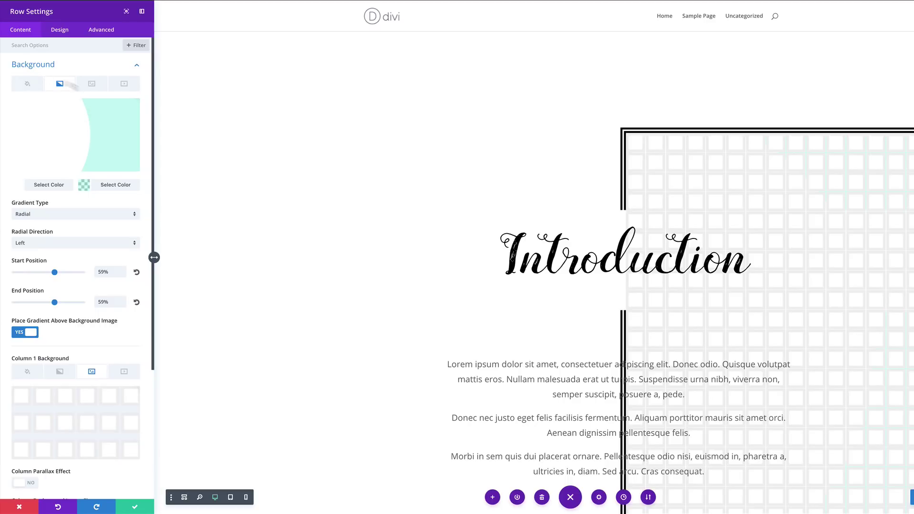
click(85, 185)
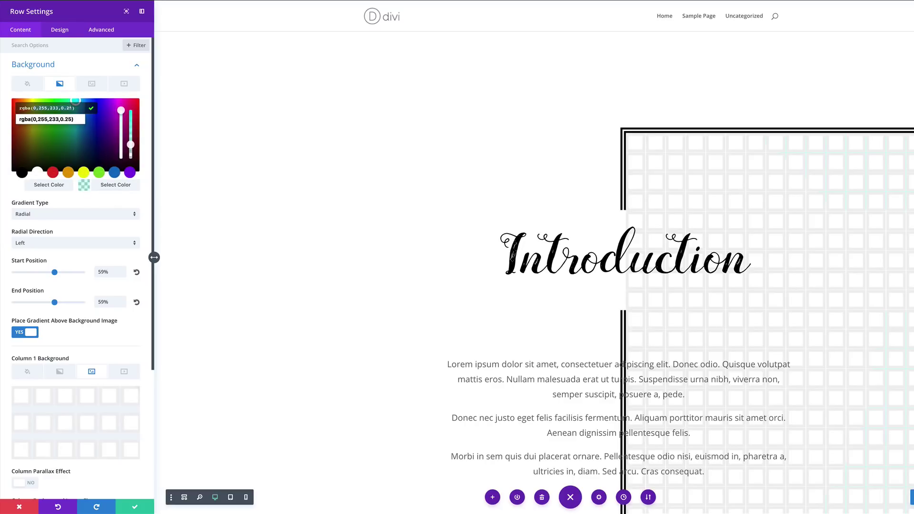
click(146, 98)
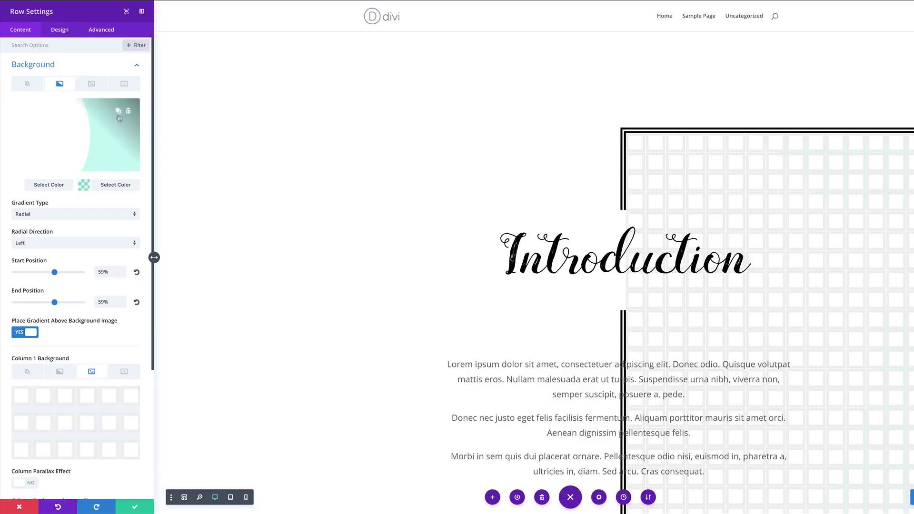
click(127, 111)
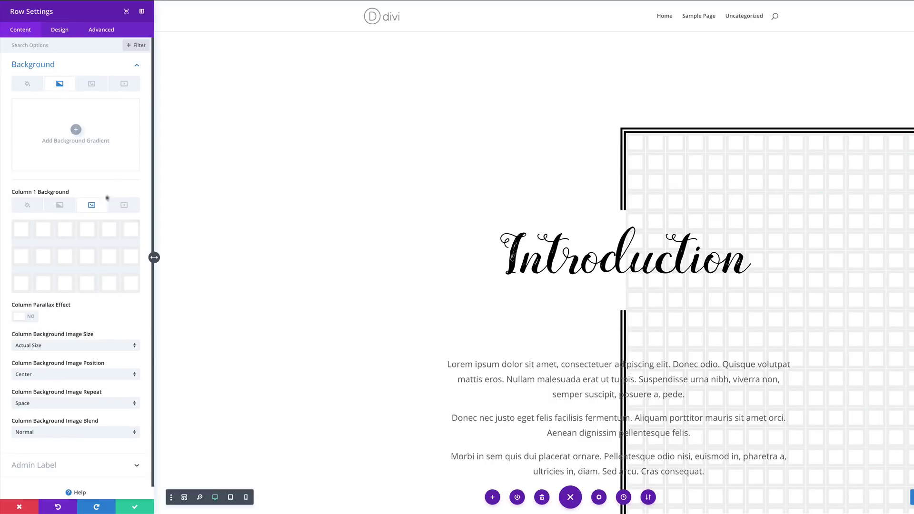
Step: Add a background gradient to Column 1 with white (#ffffff) as first color and rgba(0,255,233,0.25) as second color
scroll(106, 267, down, 1)
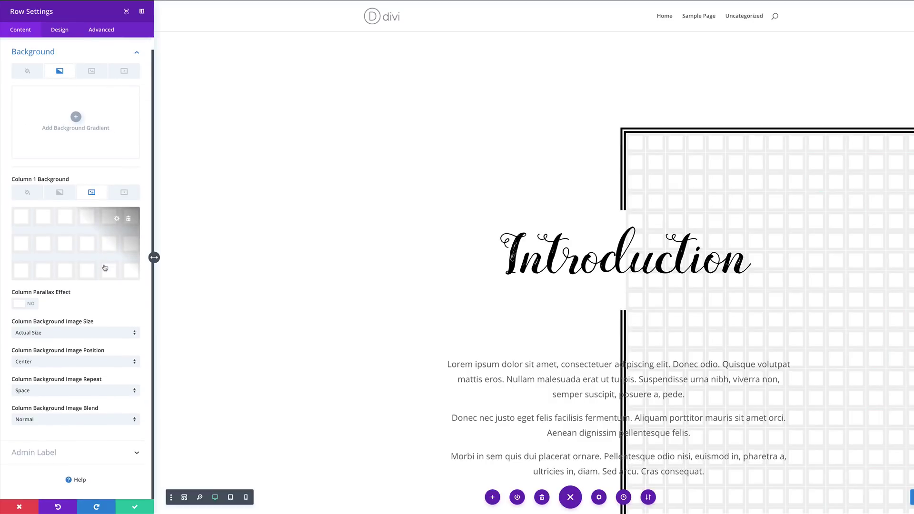
click(55, 195)
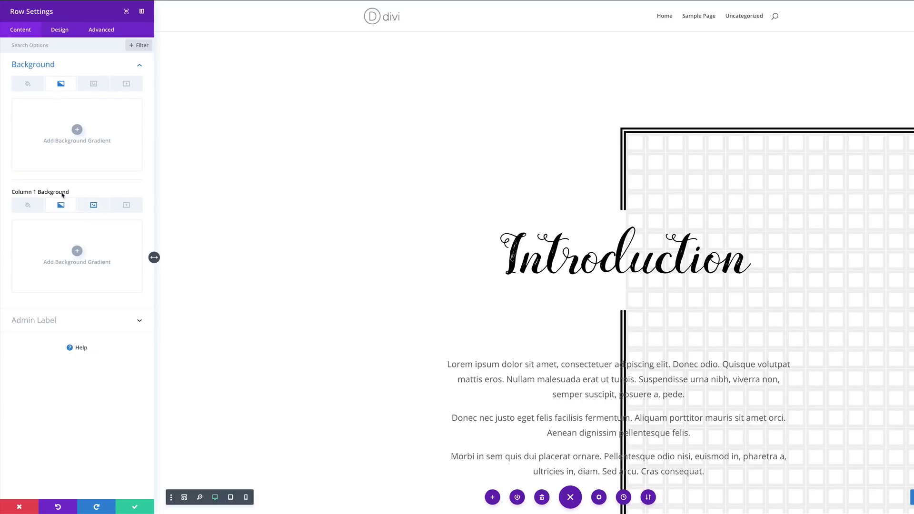
click(78, 251)
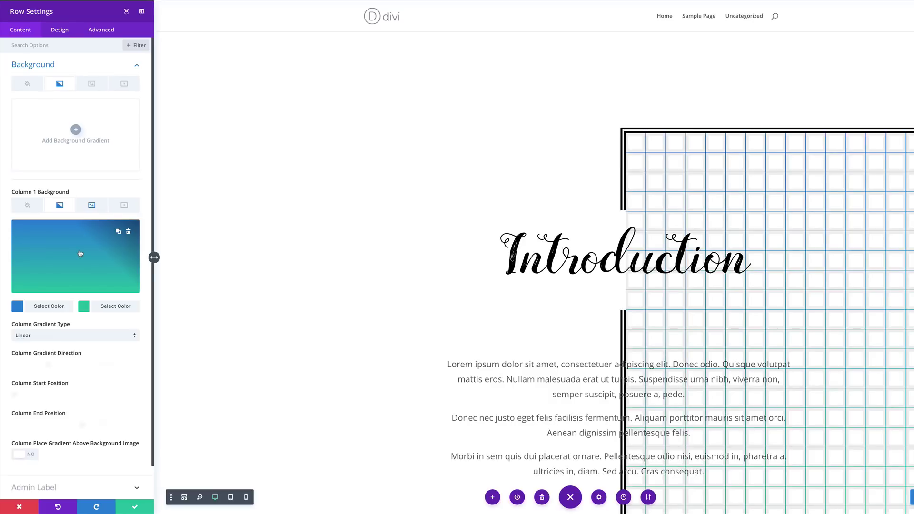
click(85, 306)
drag(131, 232, 133, 249)
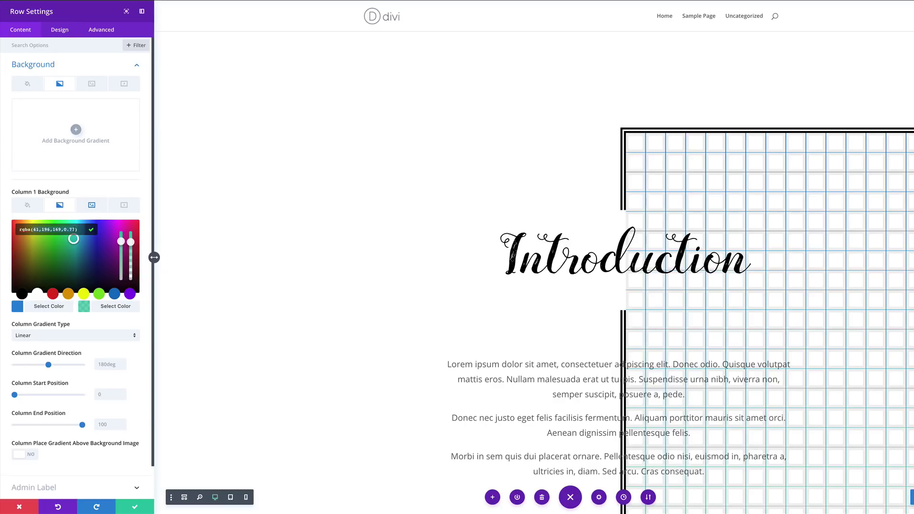
text(rgba(0,255,233,0.25))
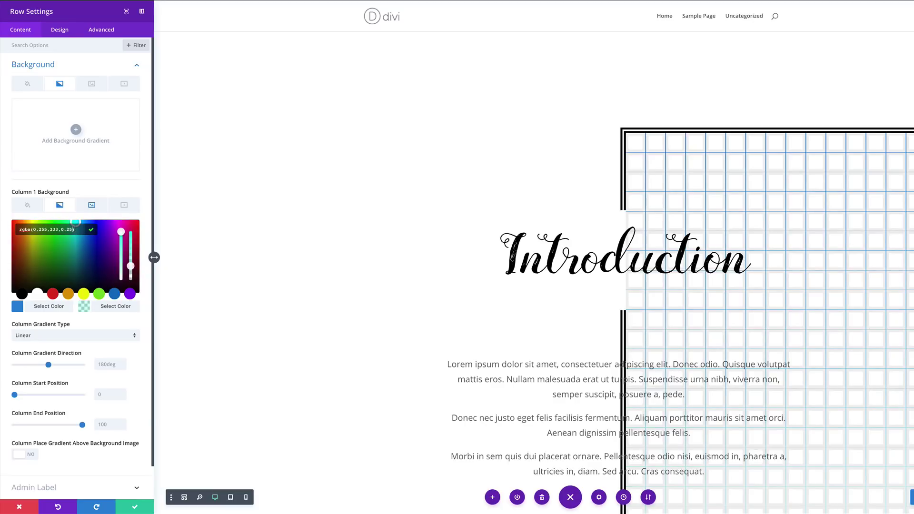
click(20, 309)
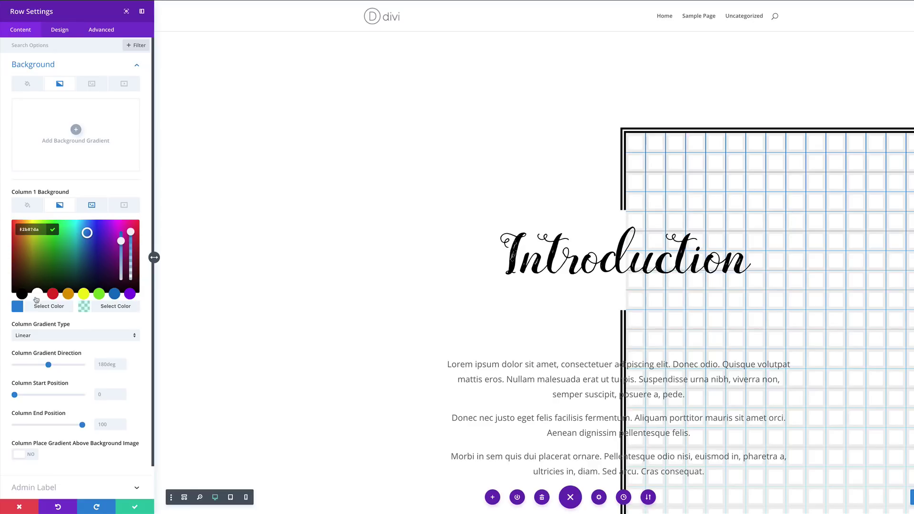
click(38, 295)
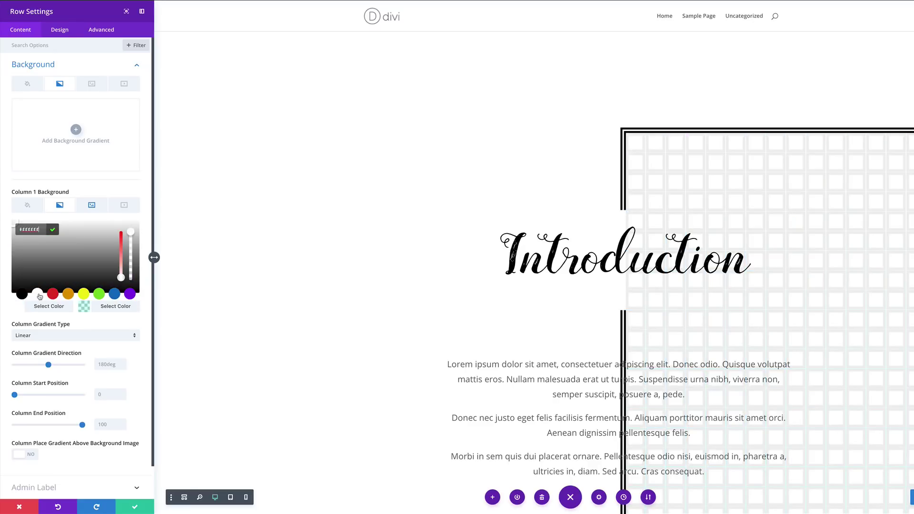
Step: Set the Column 1 gradient type to Radial with its radial direction at Left
click(52, 335)
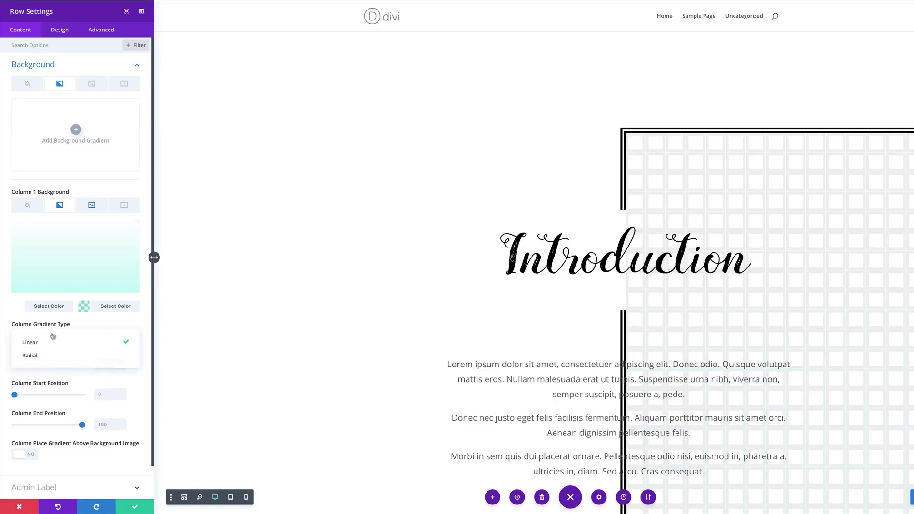
click(52, 357)
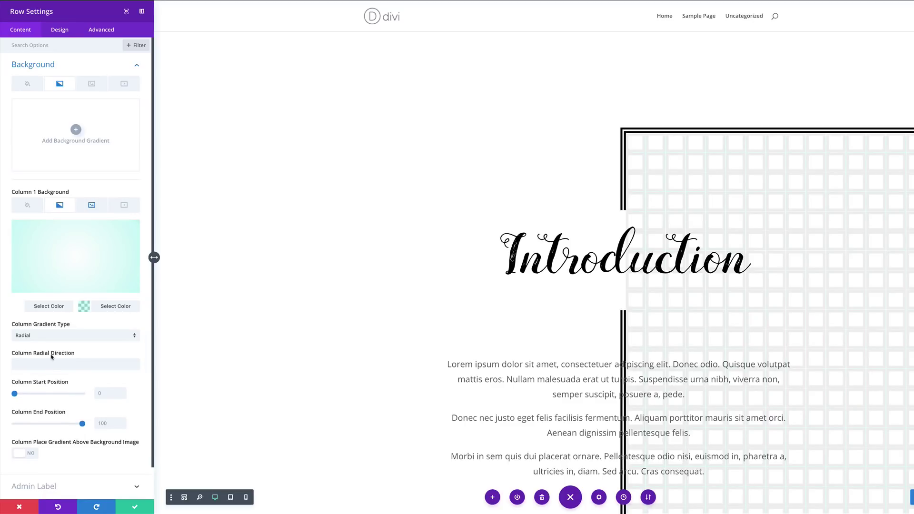
click(77, 365)
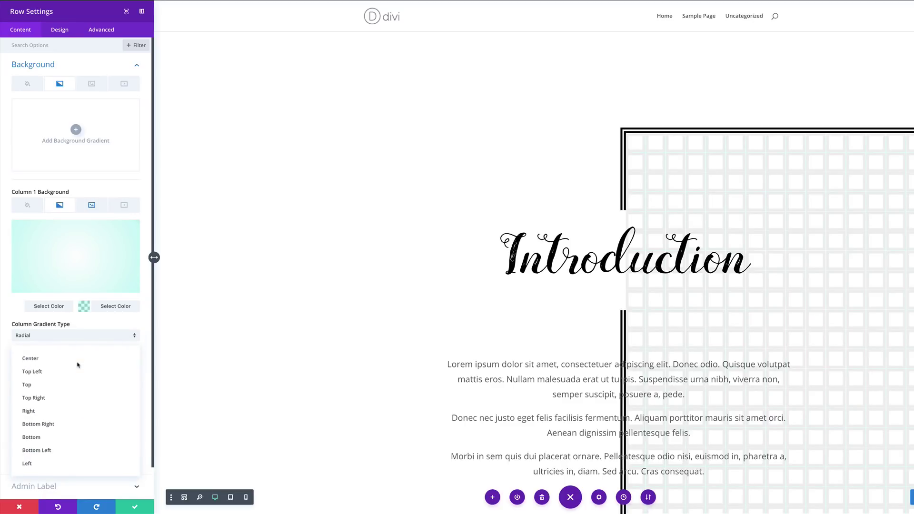
click(61, 465)
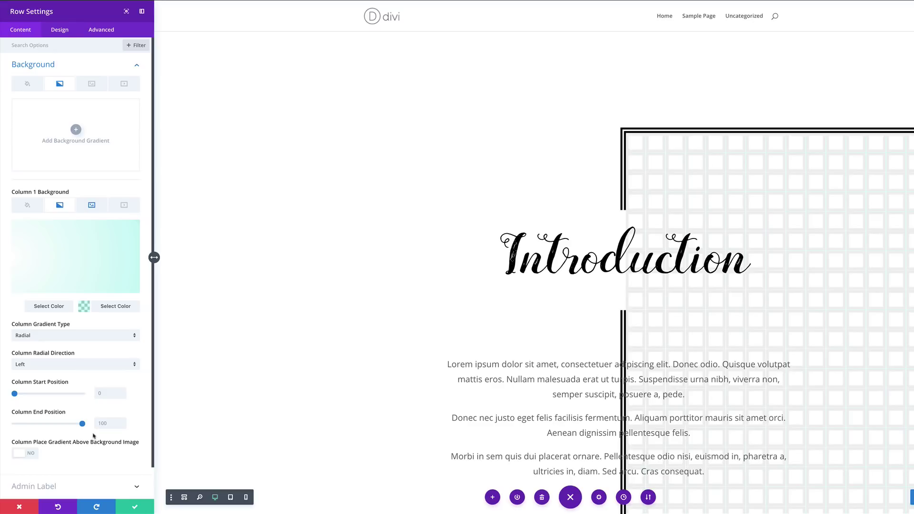
Step: Set both the start position and the end position of the Column 1 radial gradient to 59%
click(101, 394)
key(Tab)
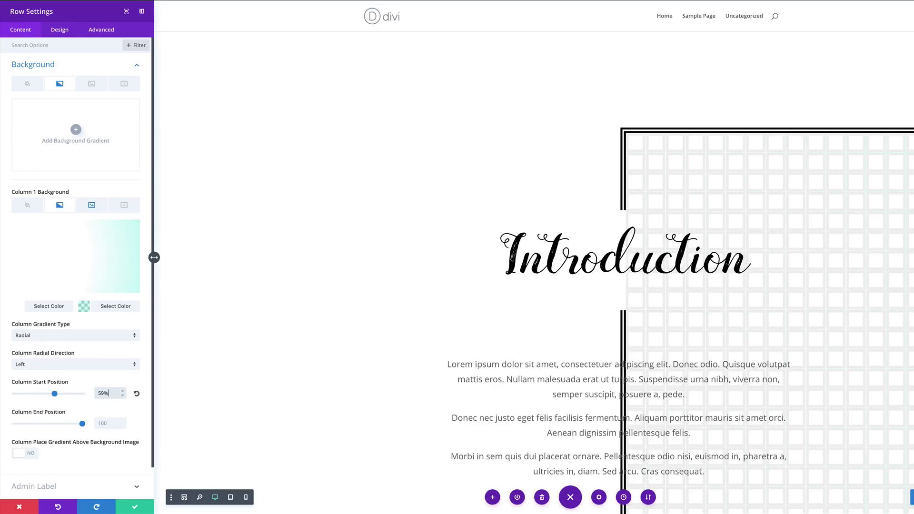
text(59)
scroll(86, 418, down, 1)
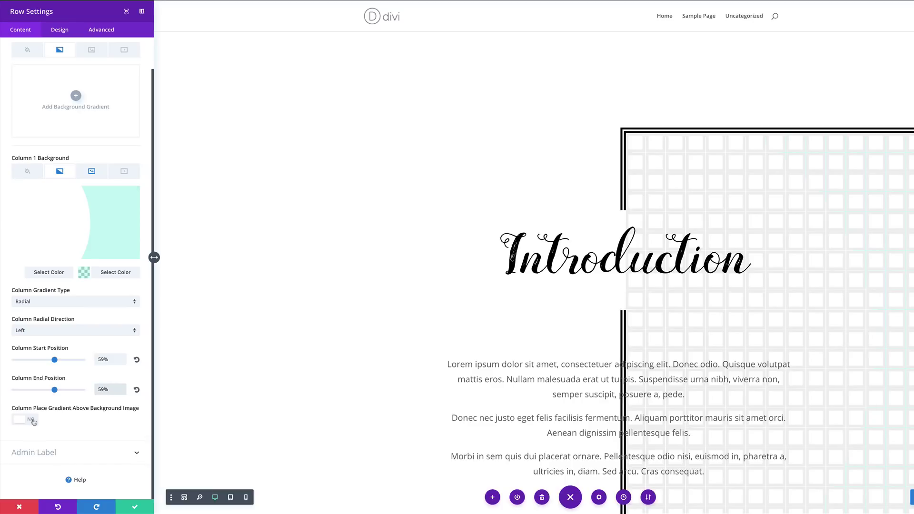
Step: Place the Column 1 gradient above its background image and save the row settings
click(32, 421)
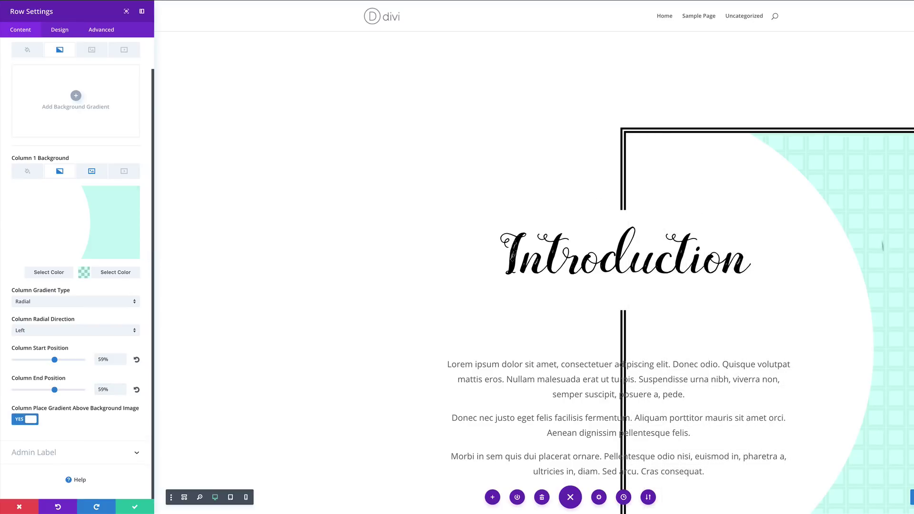
scroll(881, 319, down, 3)
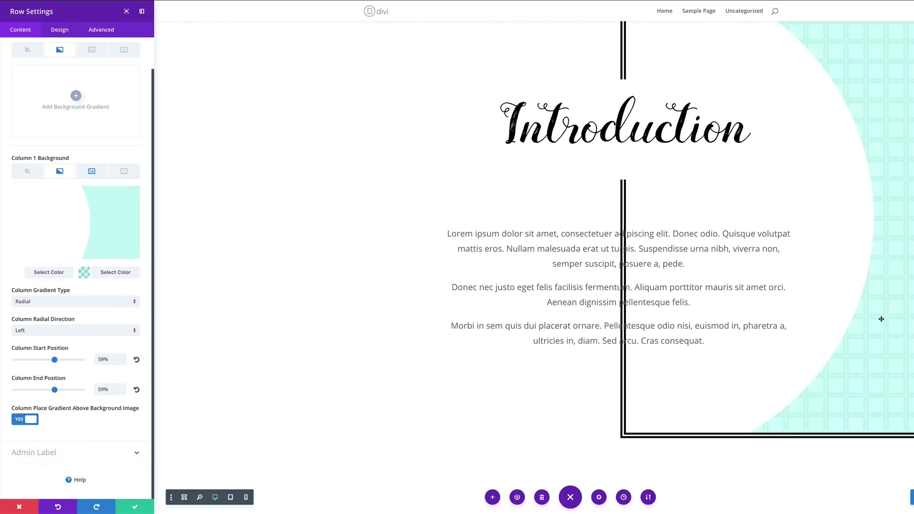
mouse_move(113, 241)
scroll(113, 242, up, 2)
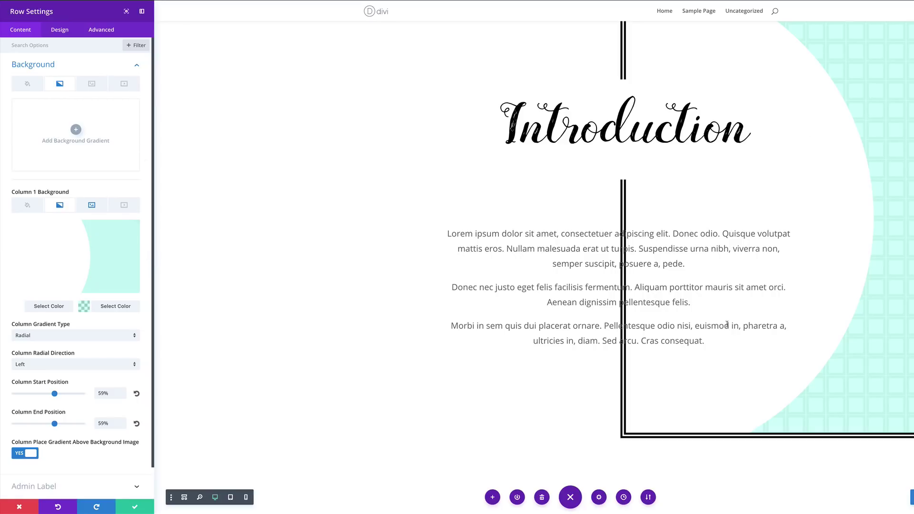
click(134, 507)
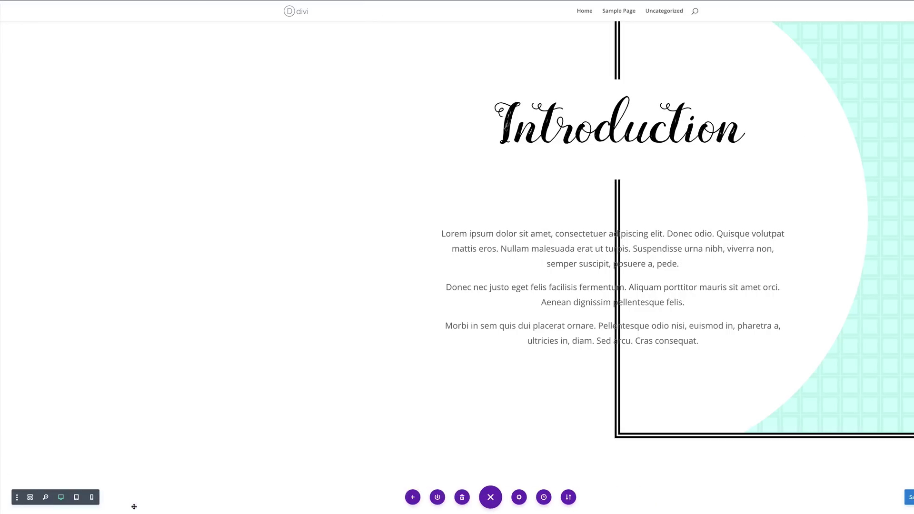
Step: Give the body text module a white (#ffffff) background color and save its settings
scroll(309, 398, up, 1)
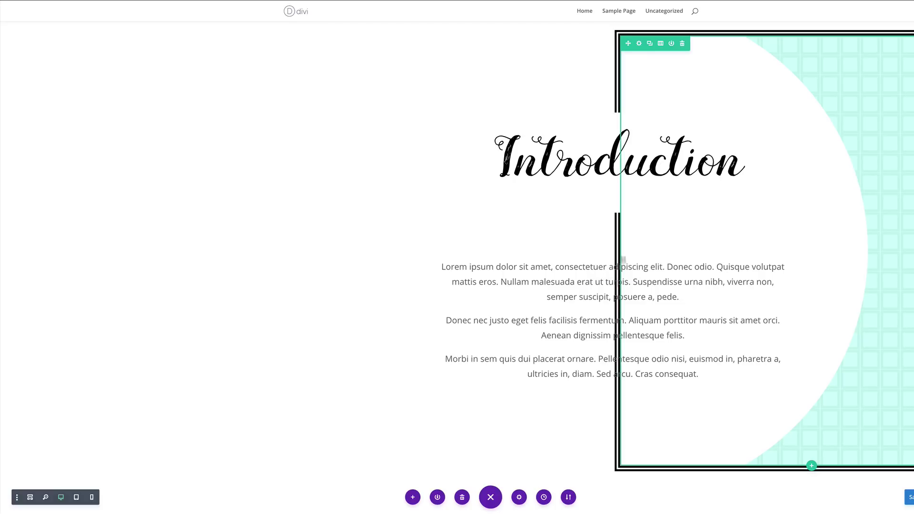
mouse_move(597, 271)
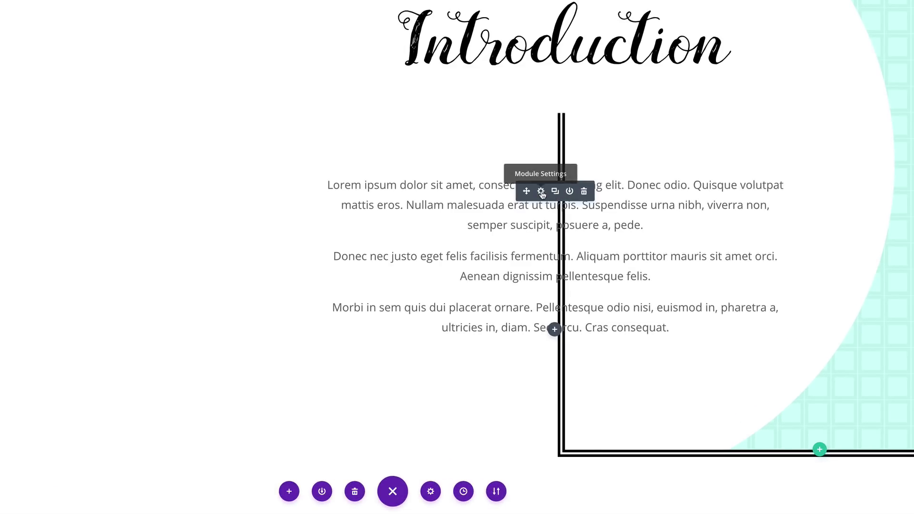
click(541, 191)
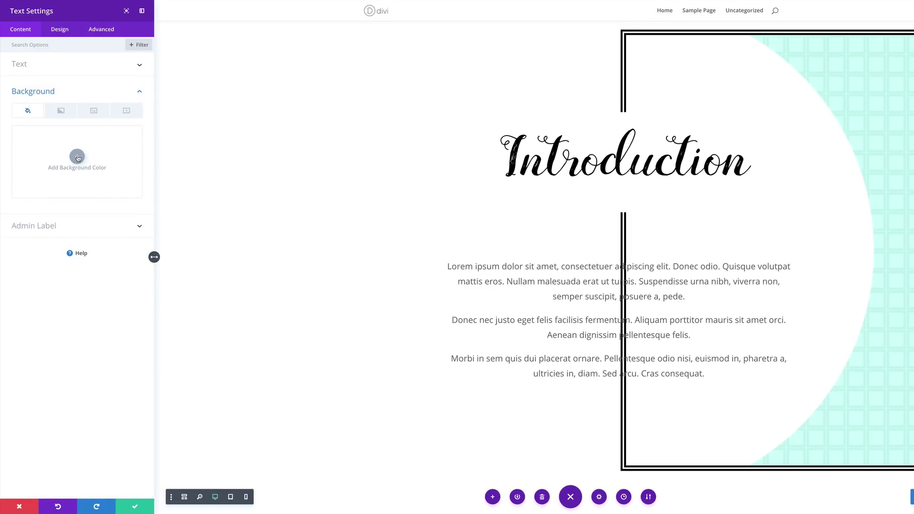
click(77, 157)
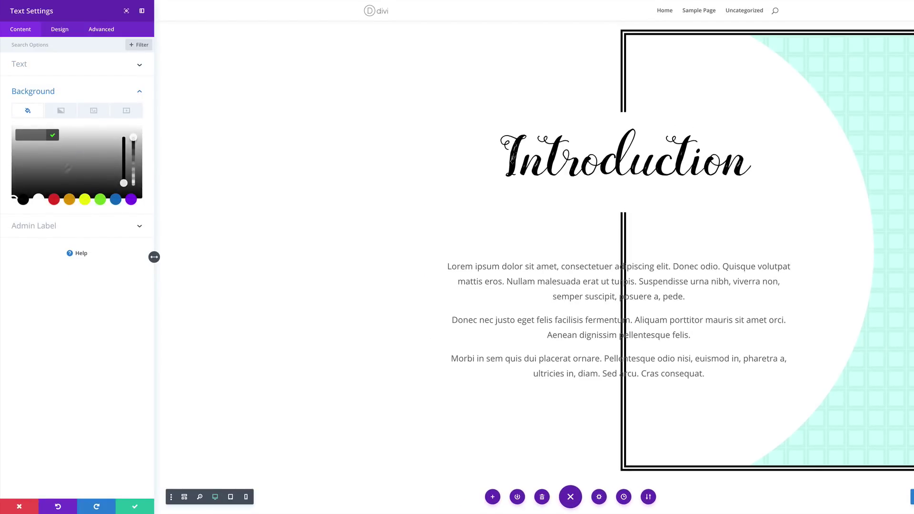
click(38, 199)
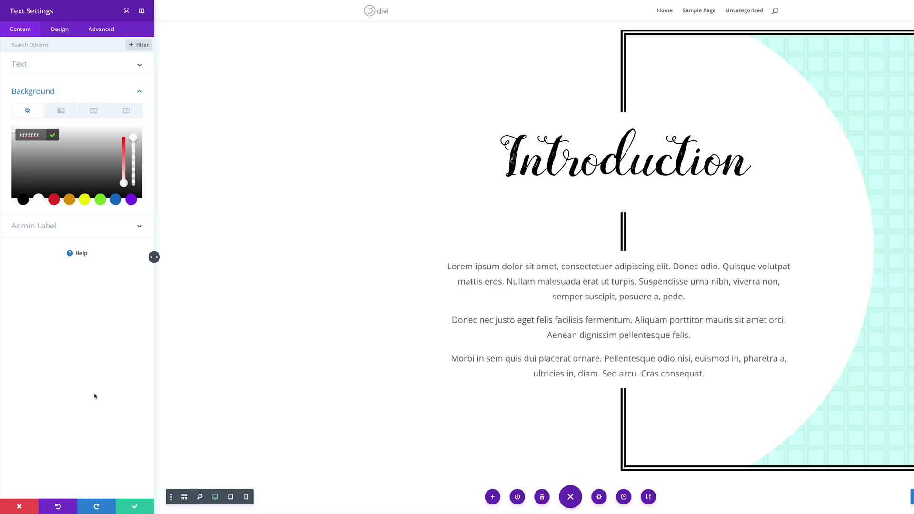
click(135, 506)
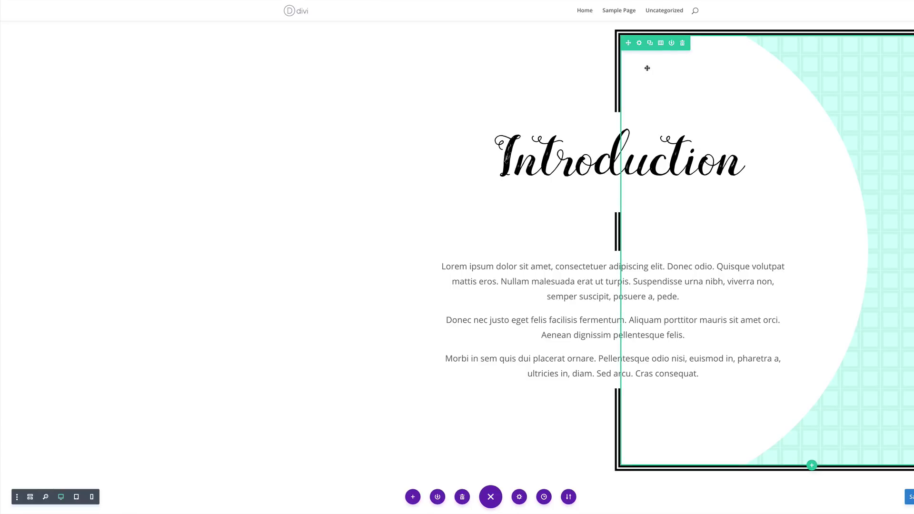
Step: Duplicate the row with the Introduction heading and body text
click(650, 43)
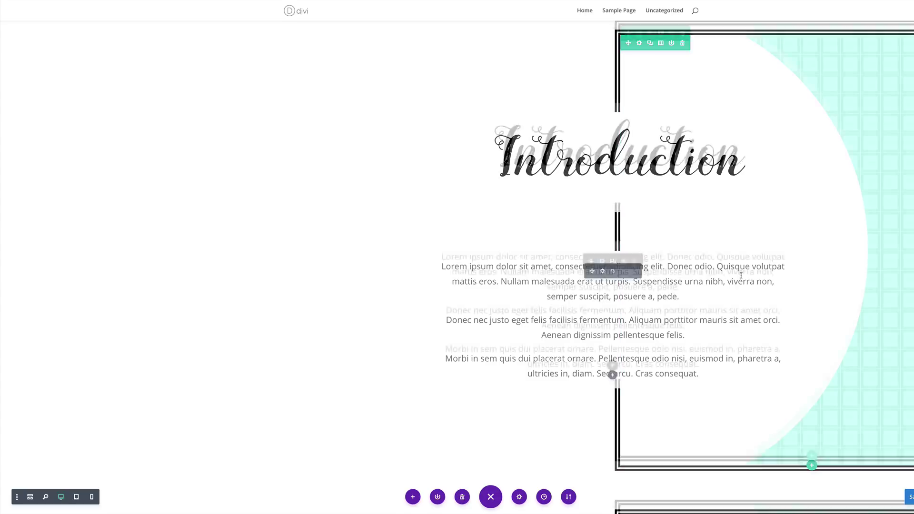
scroll(741, 275, down, 5)
scroll(741, 276, down, 1)
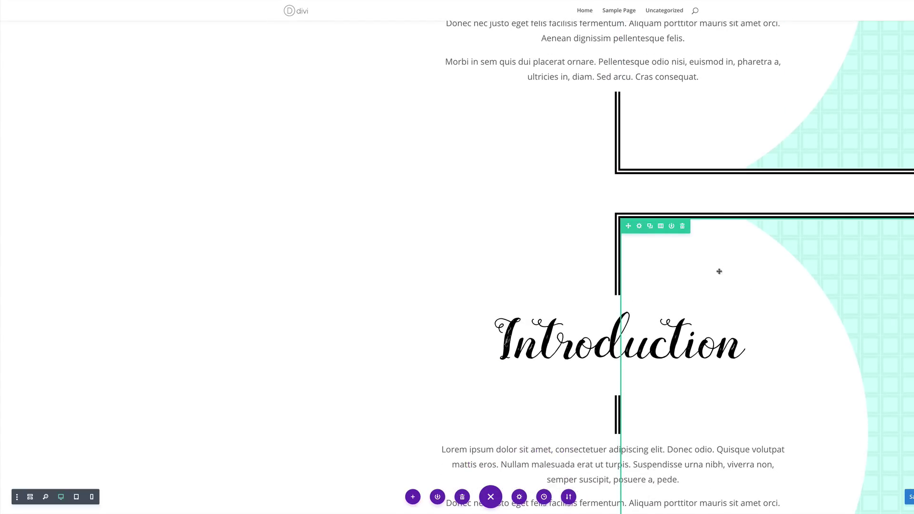
Step: Set the duplicated row's Column 1 second gradient color to rgba(255,187,0,0.33) and its radial direction to Right
mouse_move(759, 252)
click(639, 226)
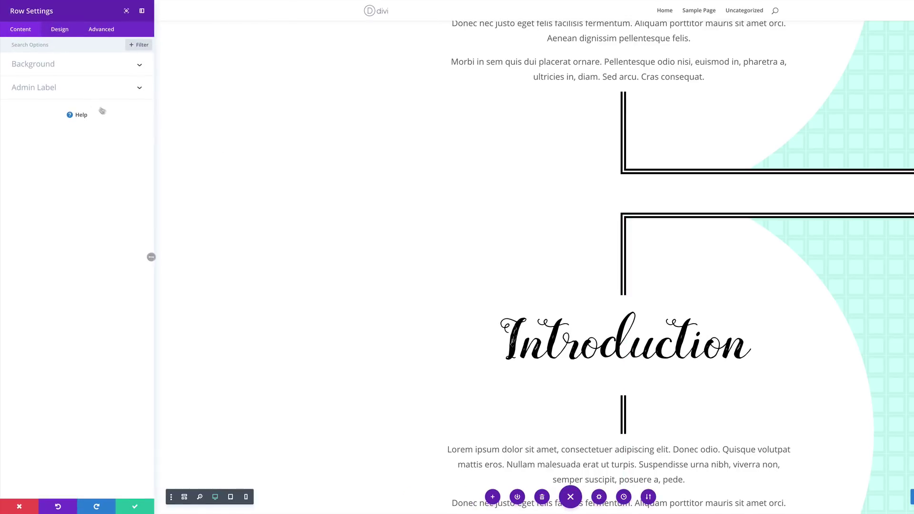
click(54, 66)
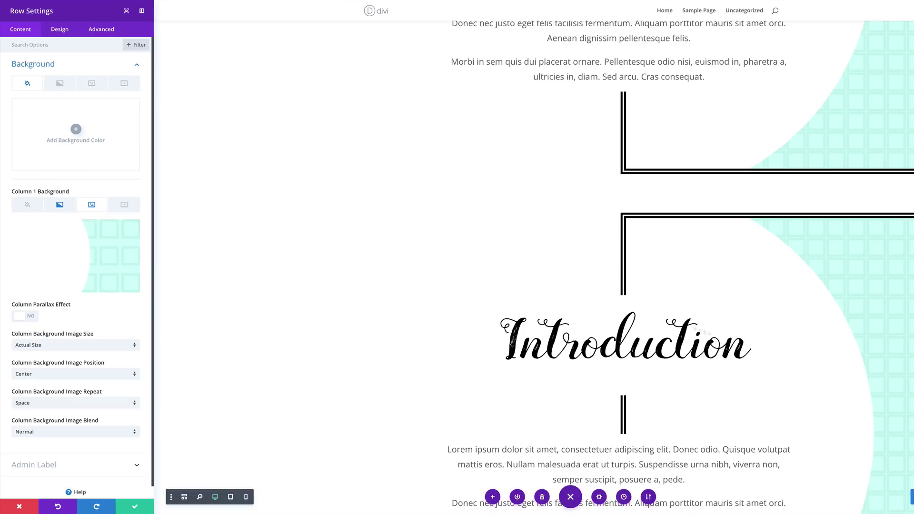
click(61, 205)
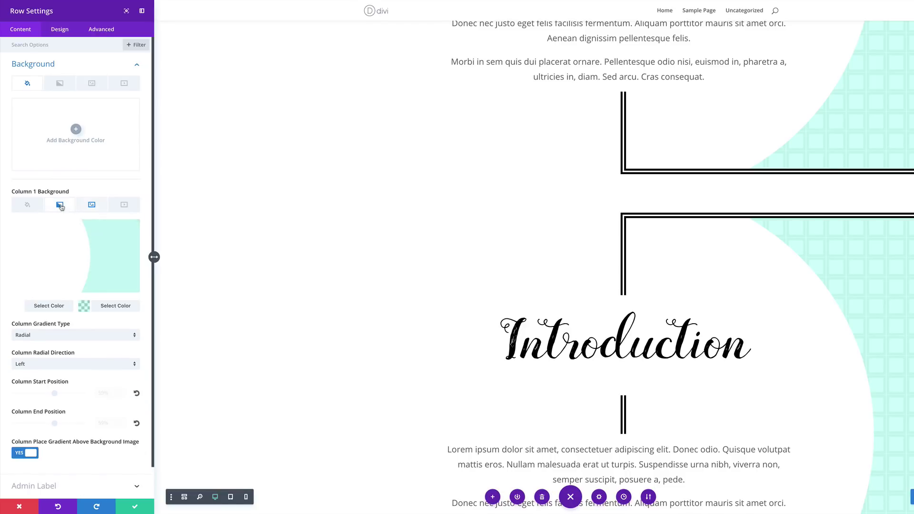
click(84, 307)
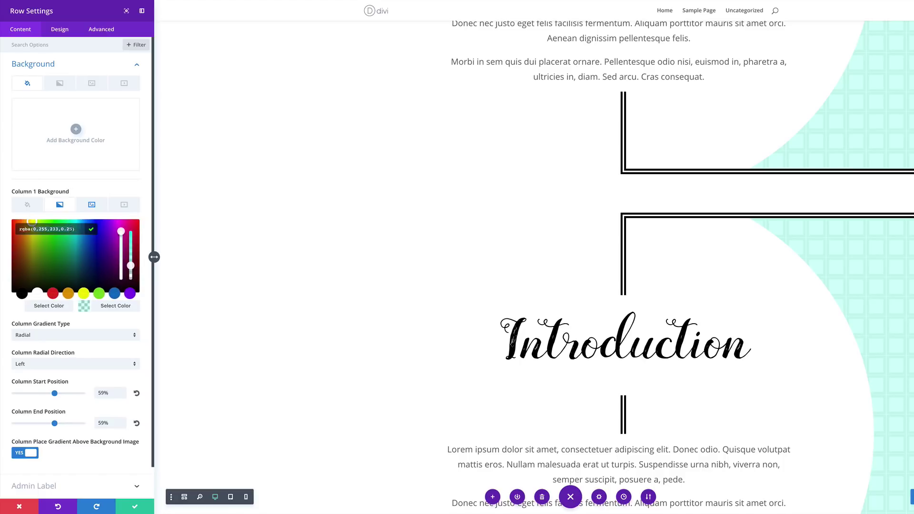
text(rgba(255,187,0,0.33))
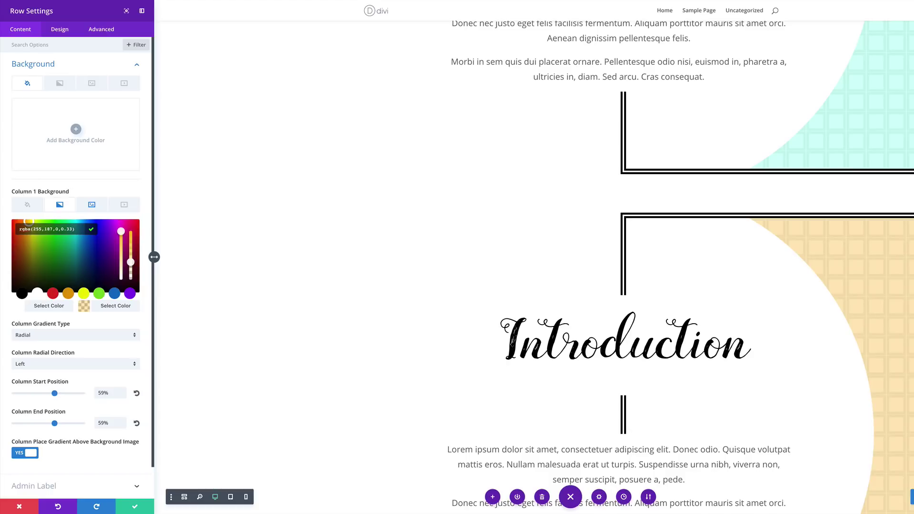
click(71, 368)
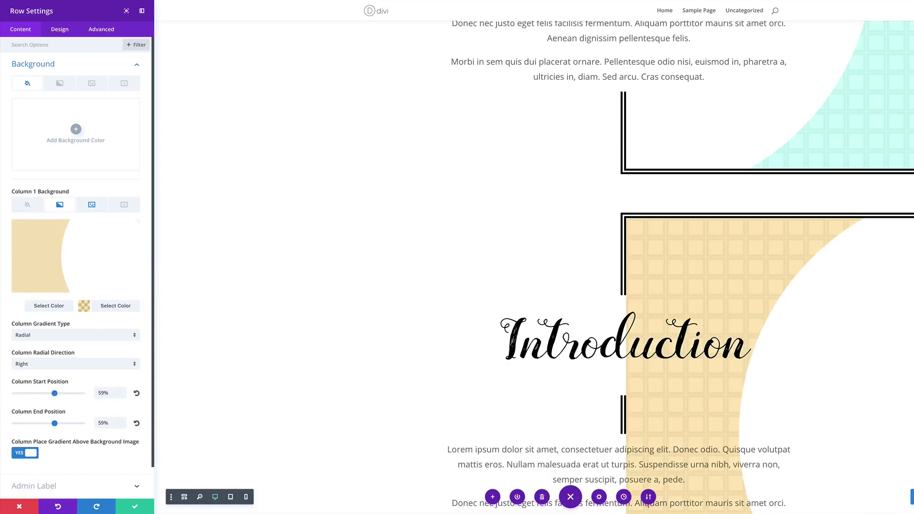
scroll(802, 266, down, 1)
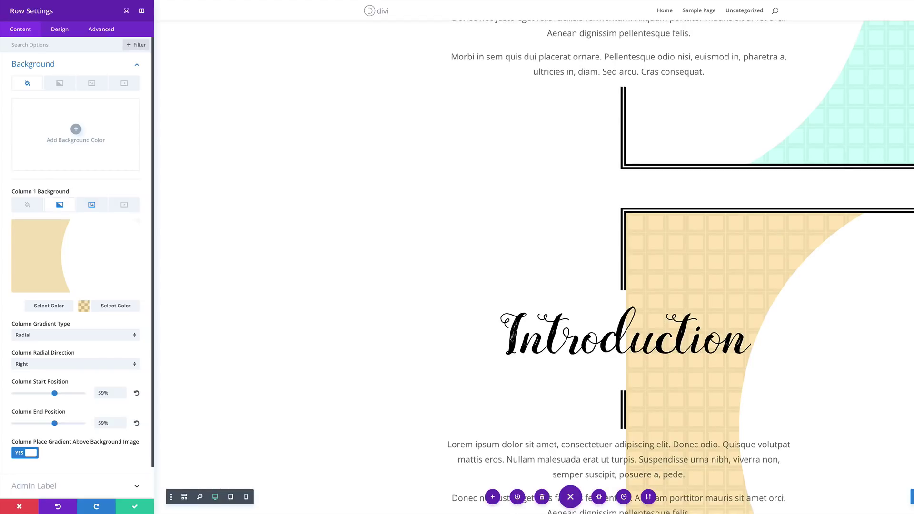
Step: Set the duplicated row's alignment to left
click(60, 30)
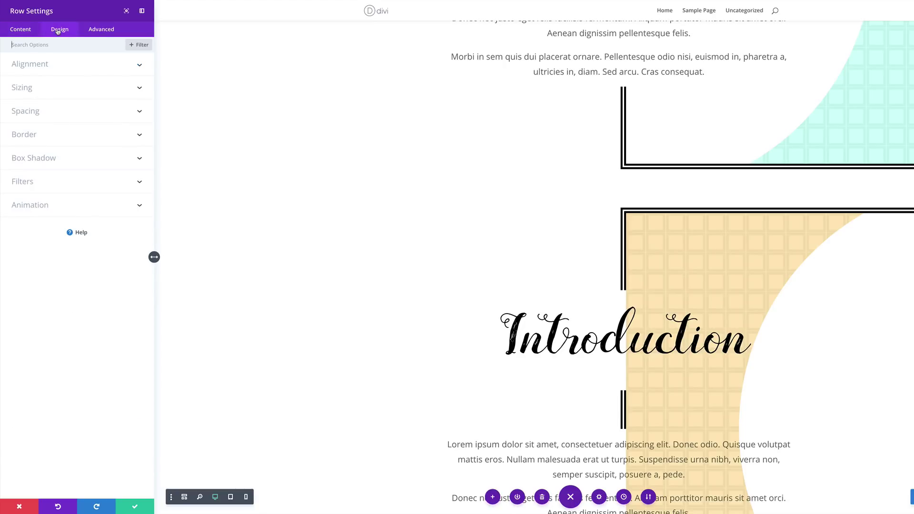
click(46, 66)
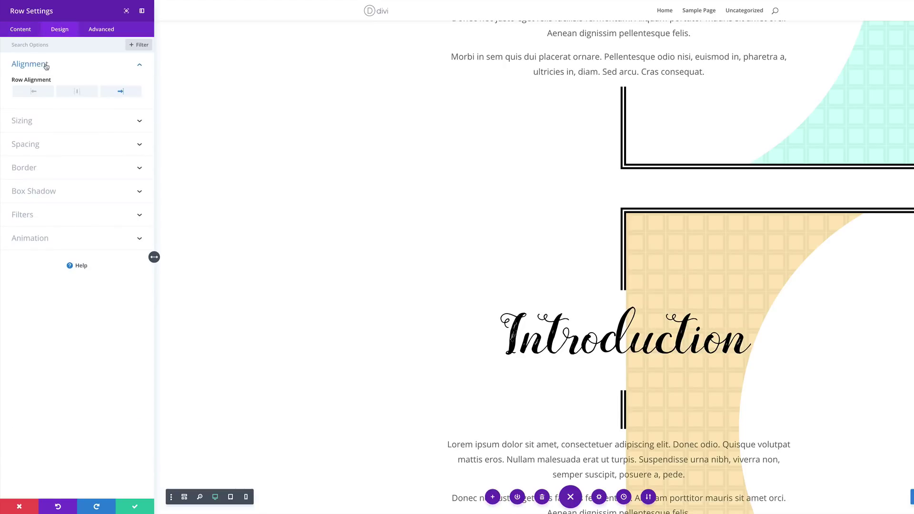
click(35, 94)
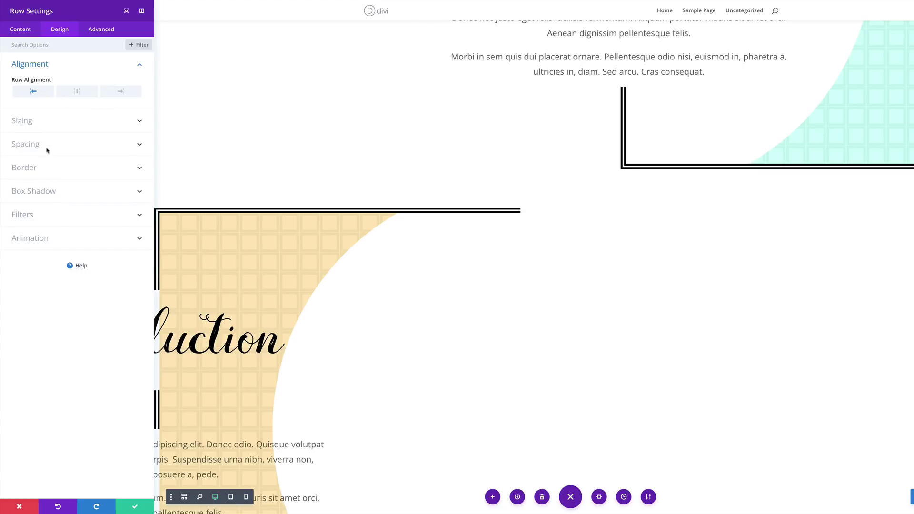
Step: Set the duplicated row's right custom margin for tablet to -25% and check the smartphone and desktop margins
click(32, 146)
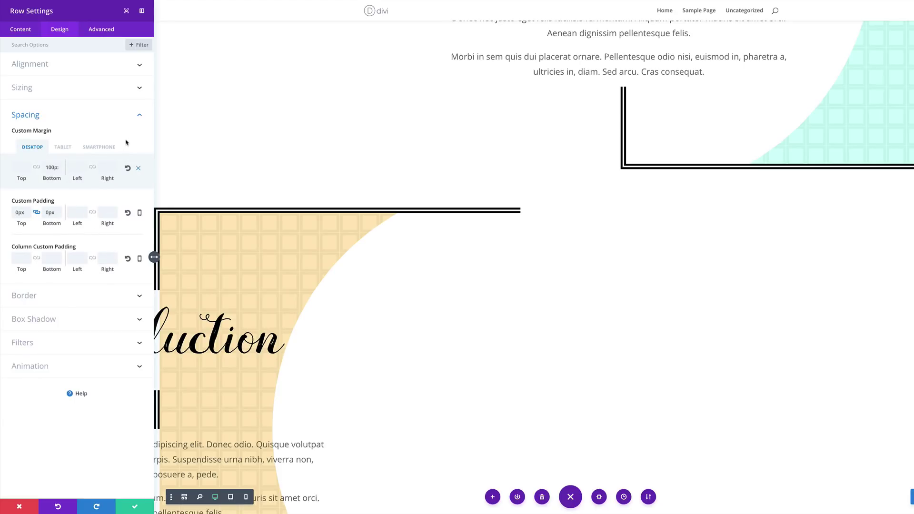
click(63, 148)
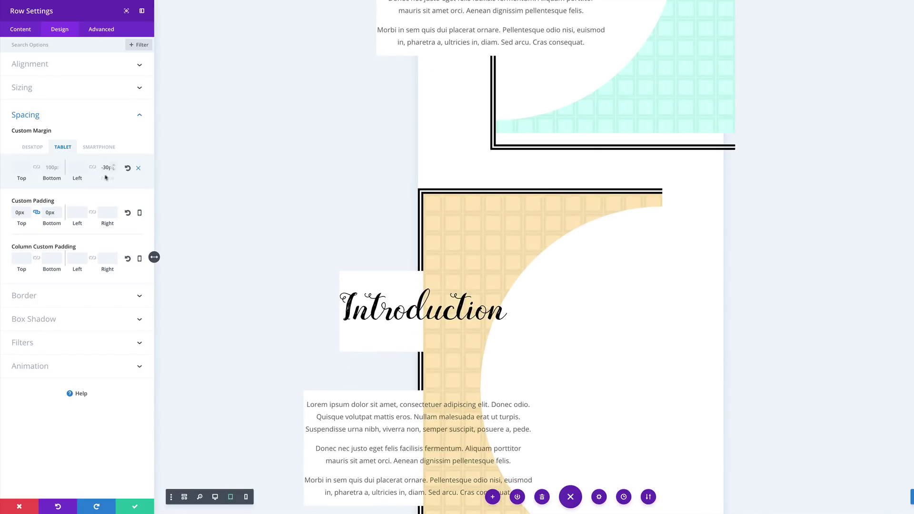
drag(101, 167, 114, 169)
text(-25%)
click(101, 148)
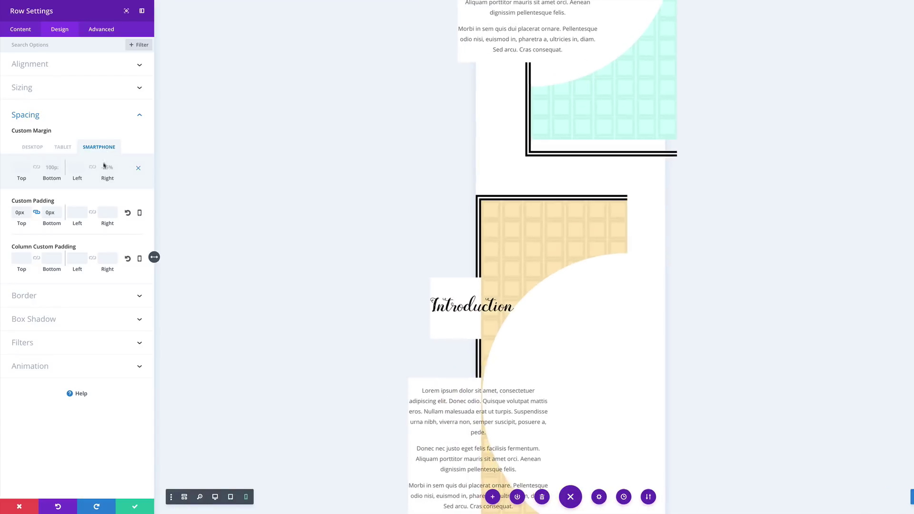
click(29, 147)
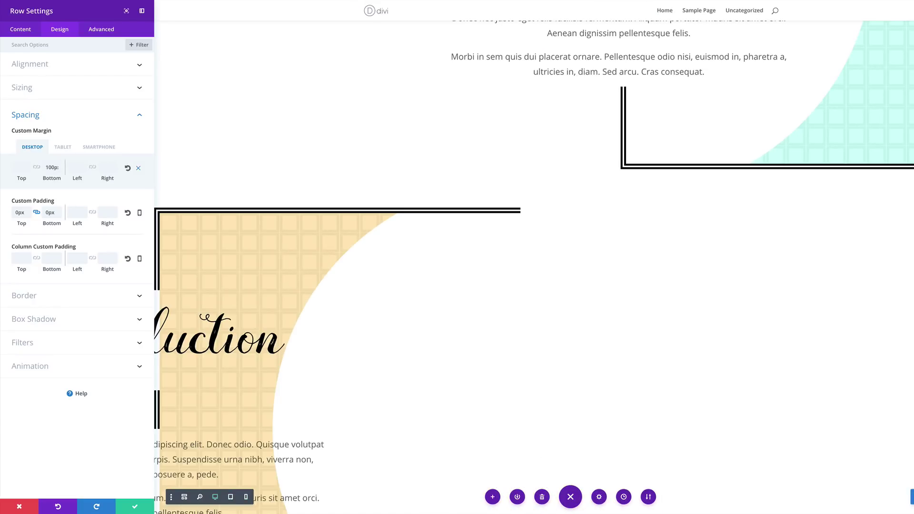
Step: Give the duplicated row a 14px black right border in Double style and save the row settings
click(55, 300)
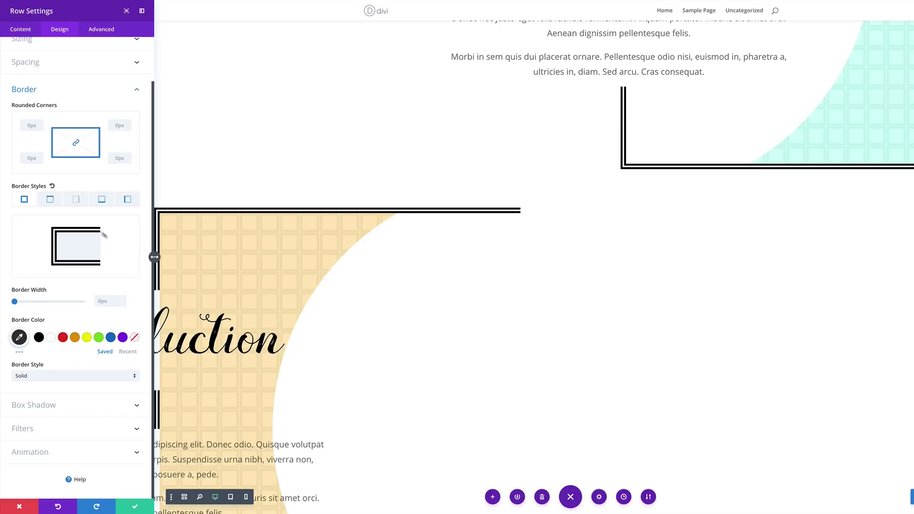
click(78, 201)
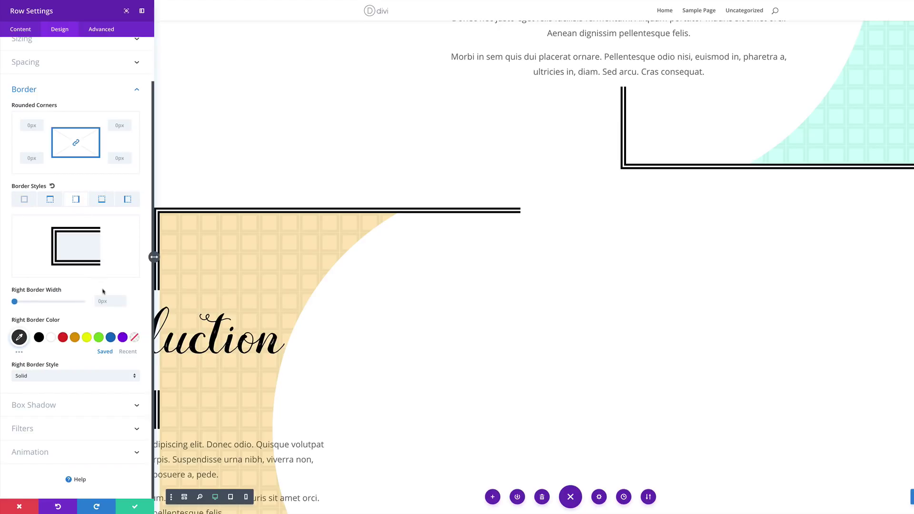
text(14)
click(73, 376)
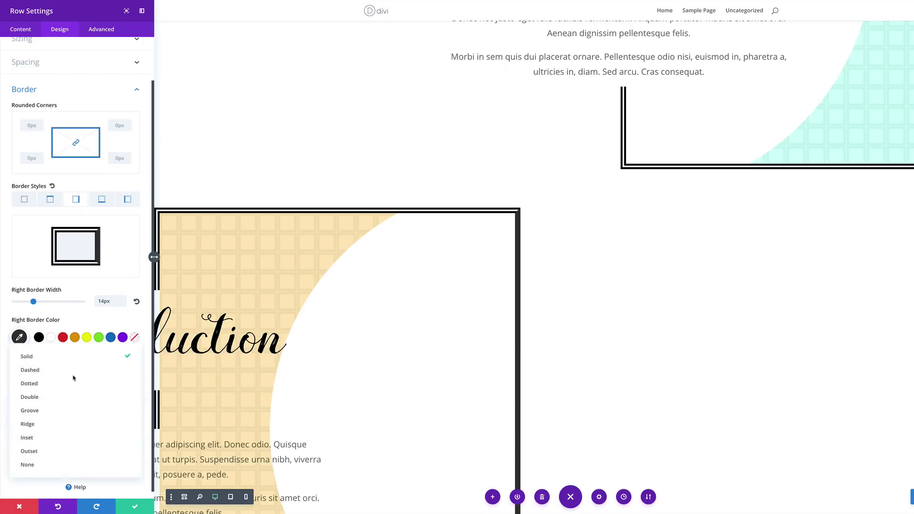
click(59, 403)
click(38, 338)
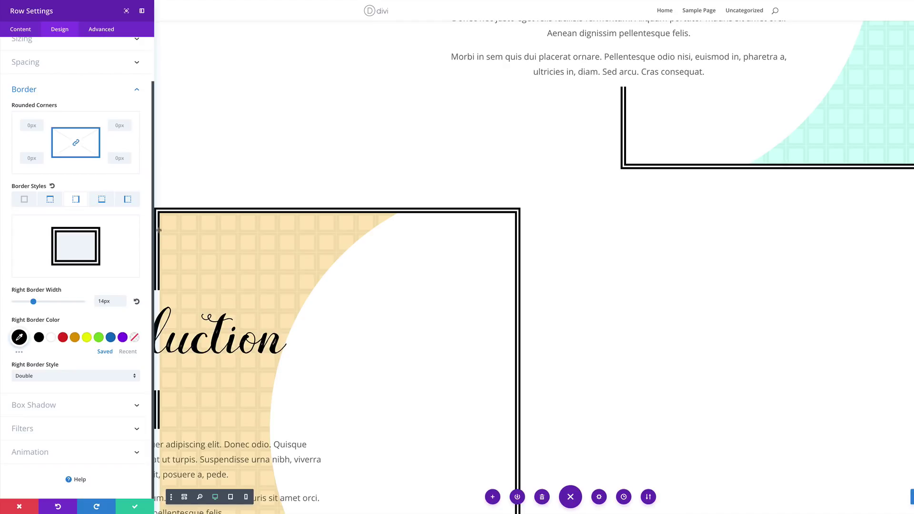
click(127, 199)
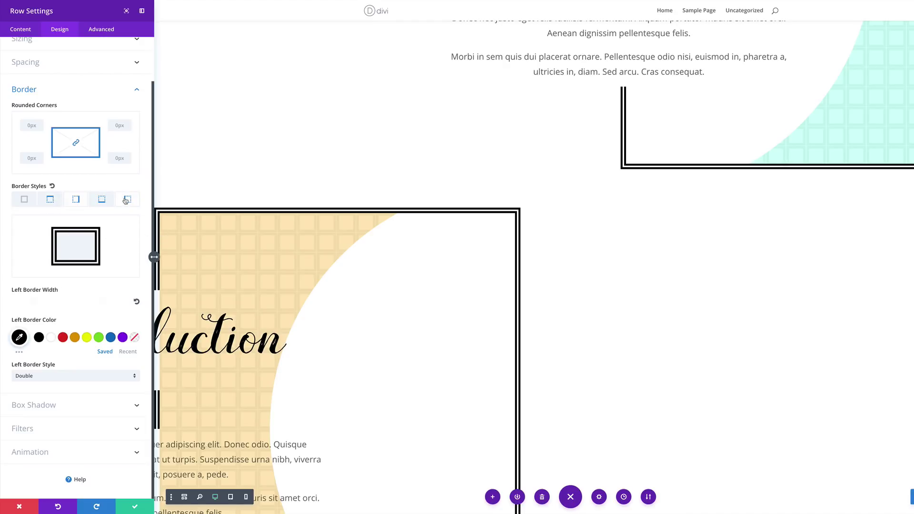
click(135, 506)
Step: Set the left custom margin of the duplicated row's Introduction heading to 52% for desktop
mouse_move(171, 302)
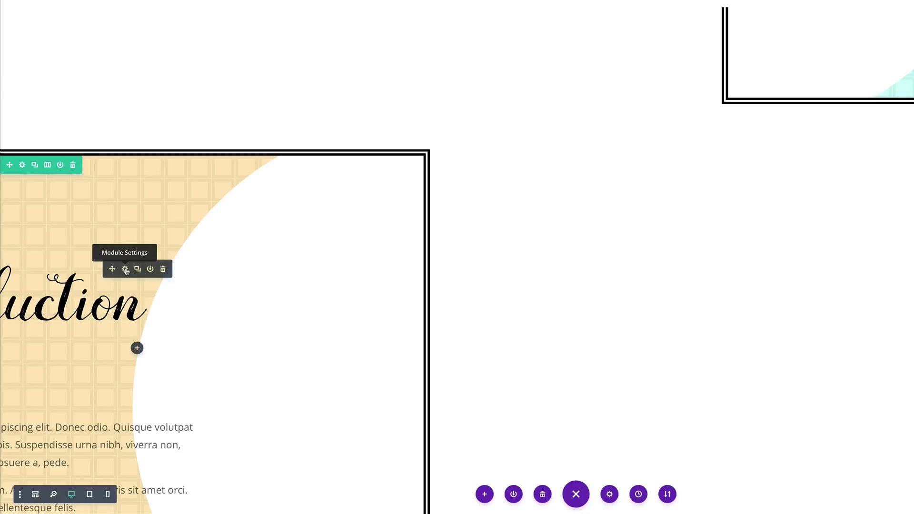
click(125, 270)
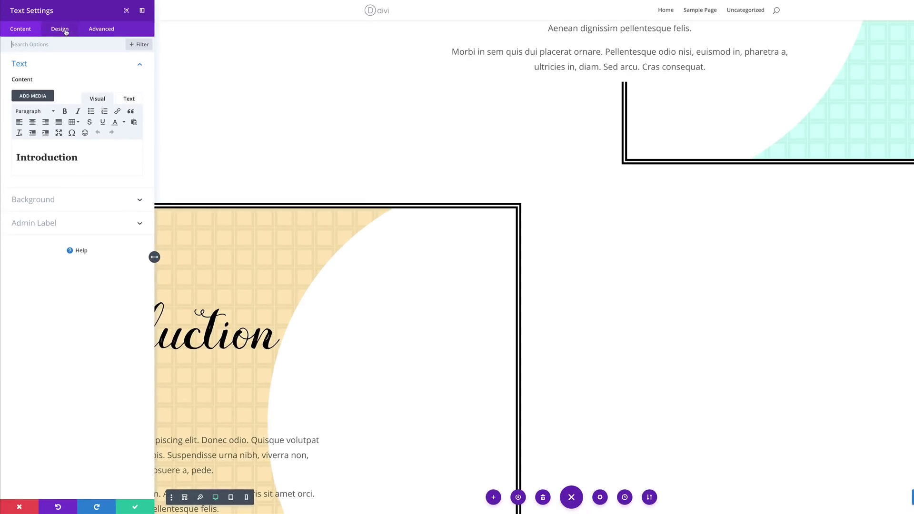
click(60, 29)
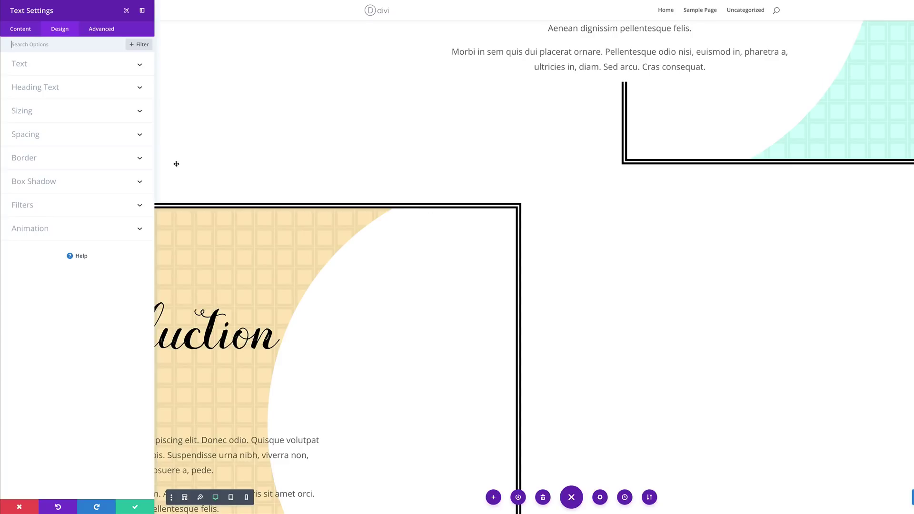
click(37, 138)
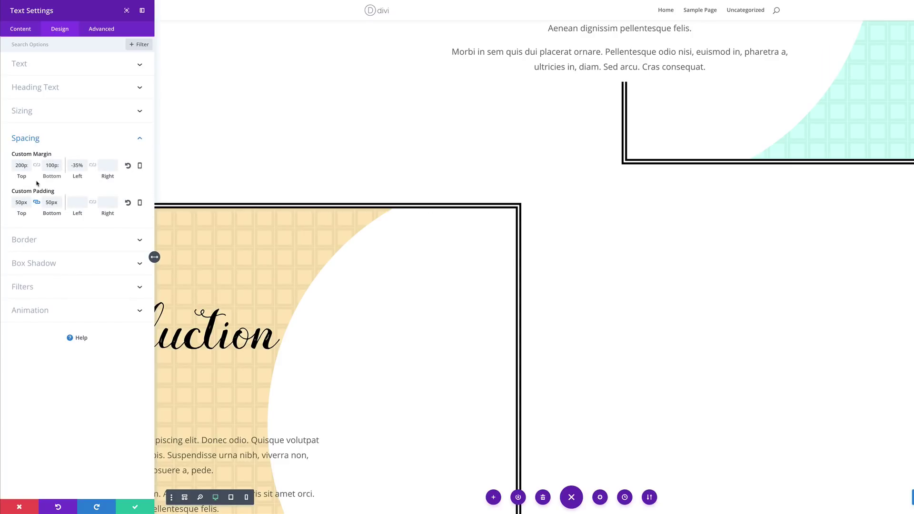
click(76, 165)
text(52%)
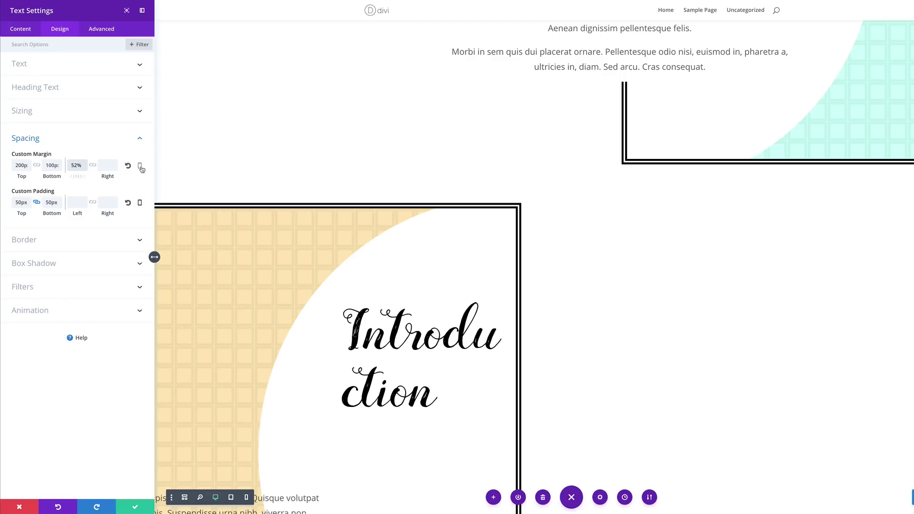
Step: Set the Introduction heading's left custom margin for tablet to 58% and check the smartphone margins
click(141, 167)
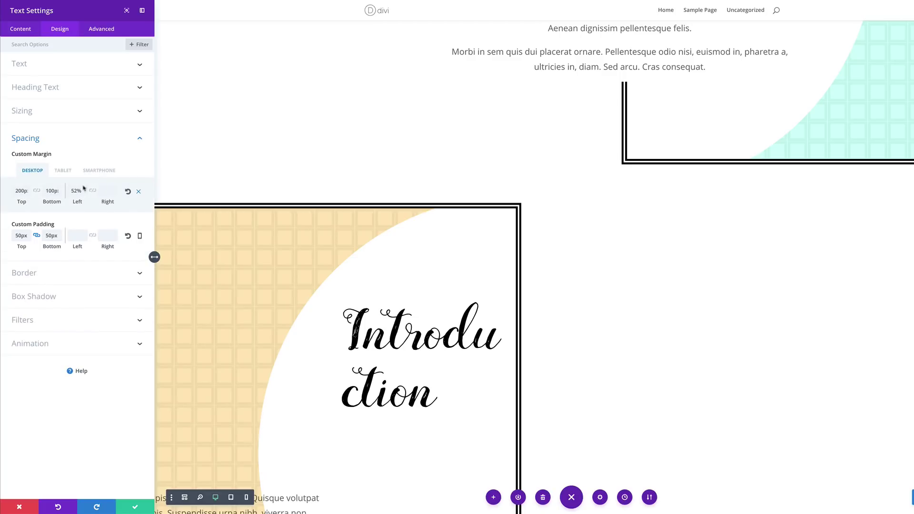
click(63, 170)
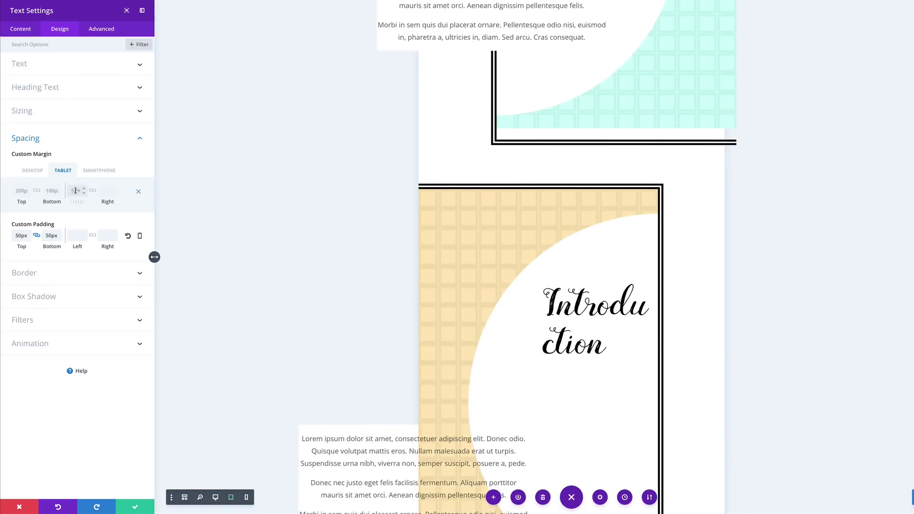
click(100, 171)
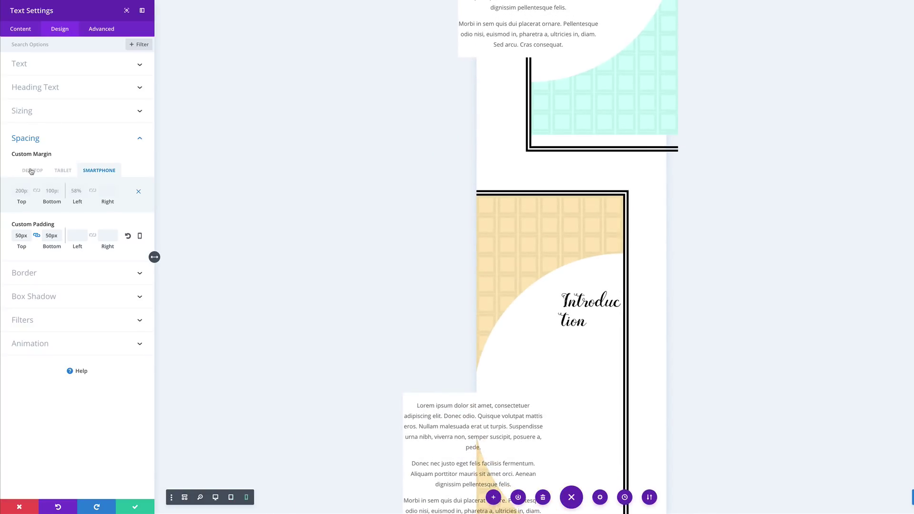
click(31, 170)
Step: Set the Introduction heading's desktop right custom margin to -52%, check the tablet margins and save the module
click(108, 190)
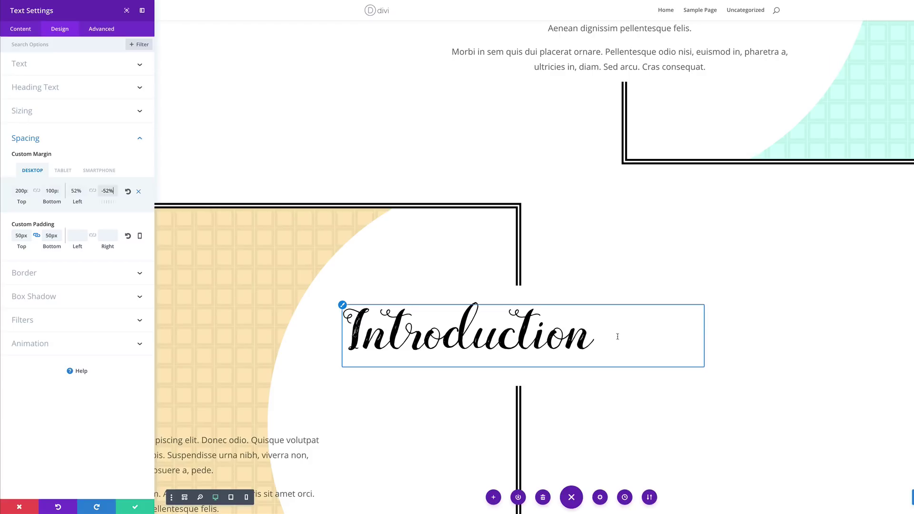
click(64, 170)
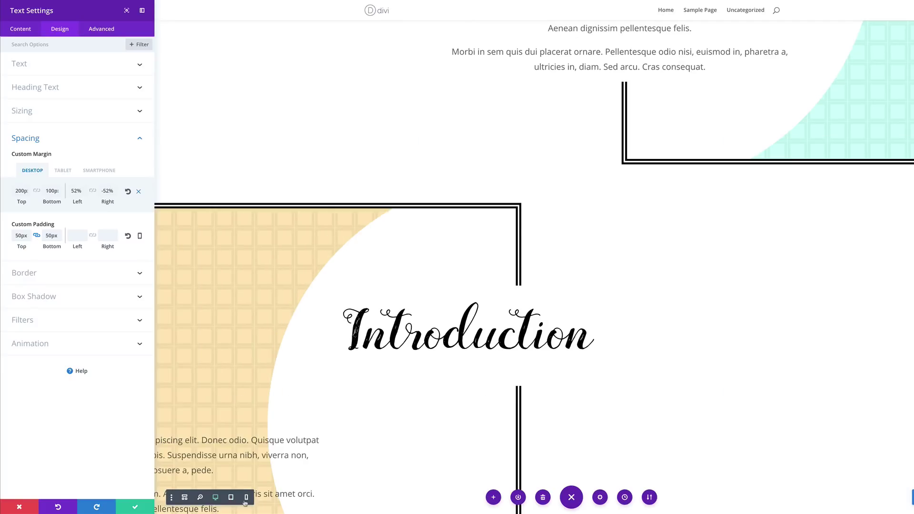
click(128, 506)
Step: Open the duplicated row's body text module from the wireframe view and set its desktop custom margins to 50% left and -50% right
scroll(70, 274, down, 5)
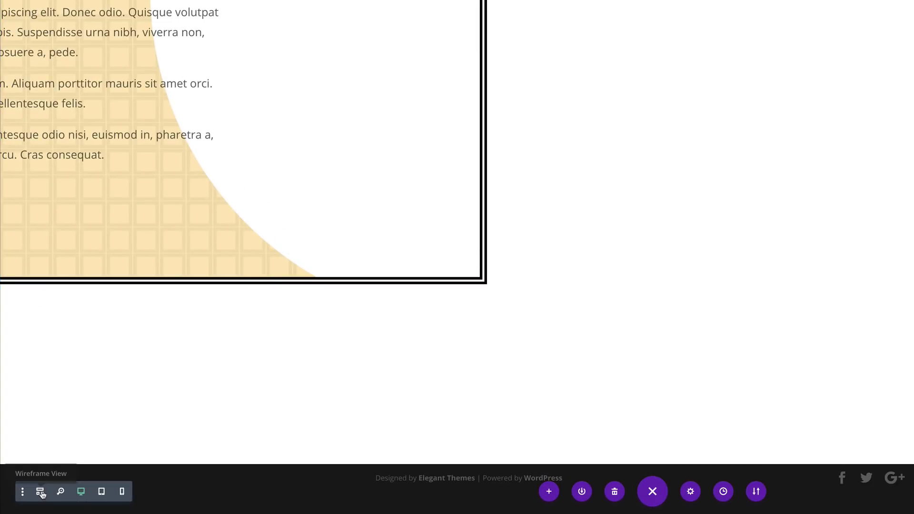
click(41, 492)
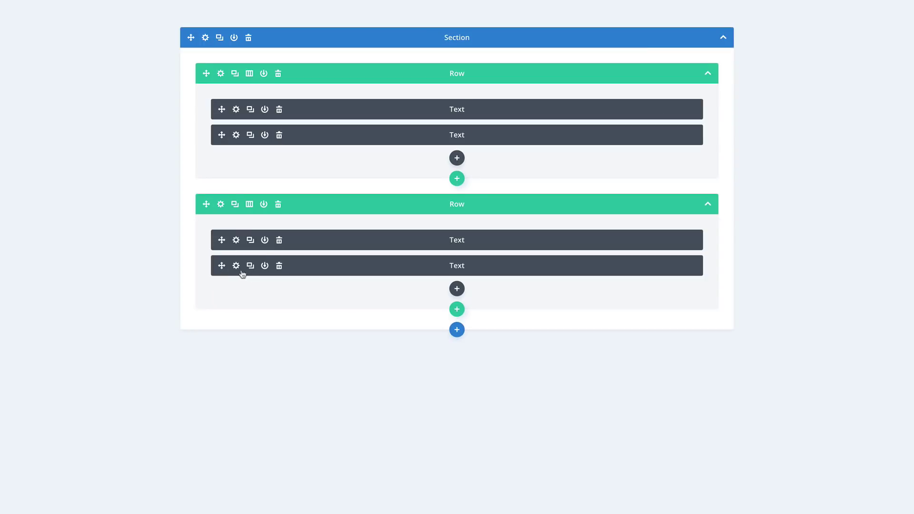
click(237, 265)
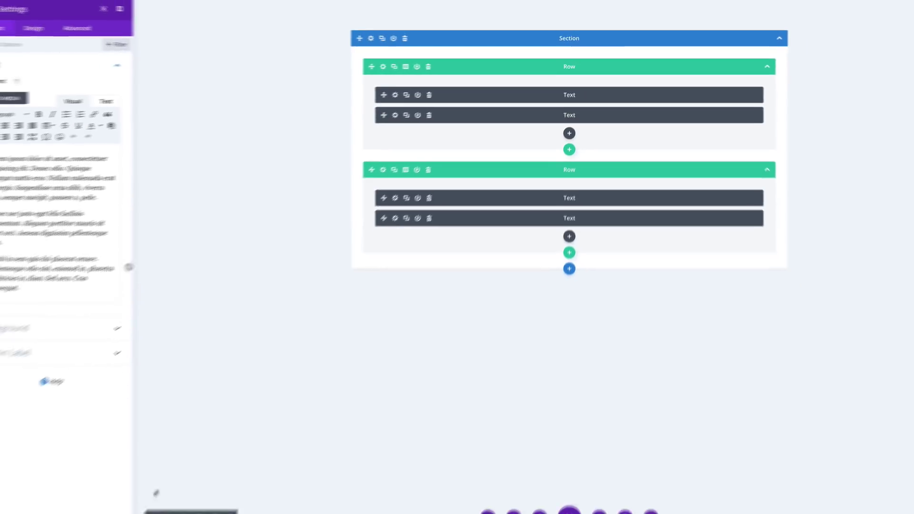
click(215, 498)
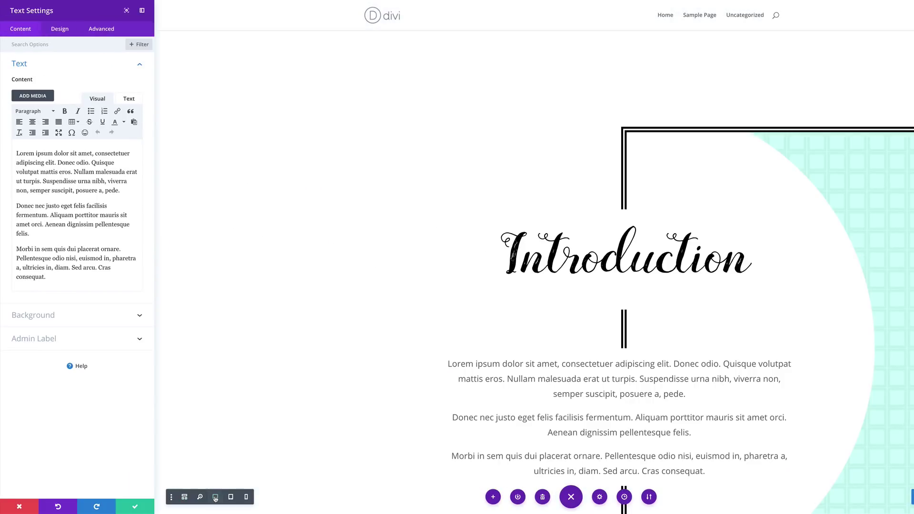
click(62, 29)
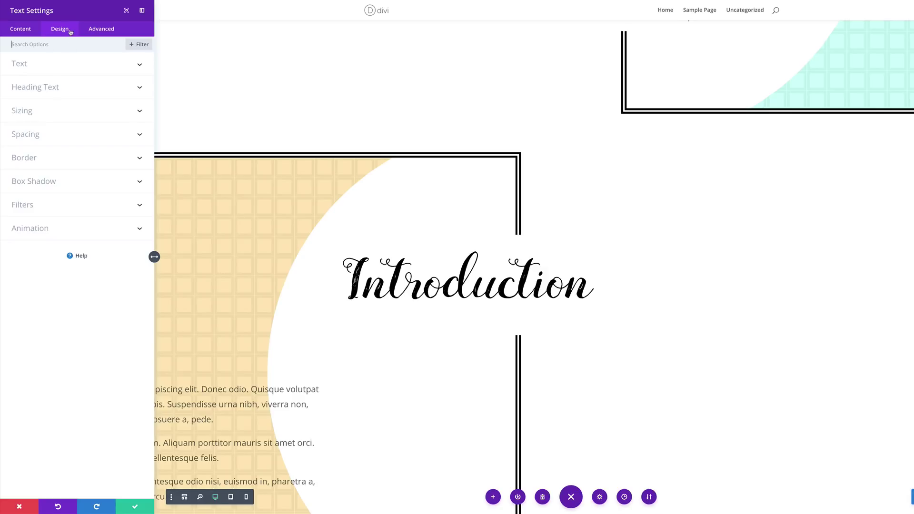
click(33, 135)
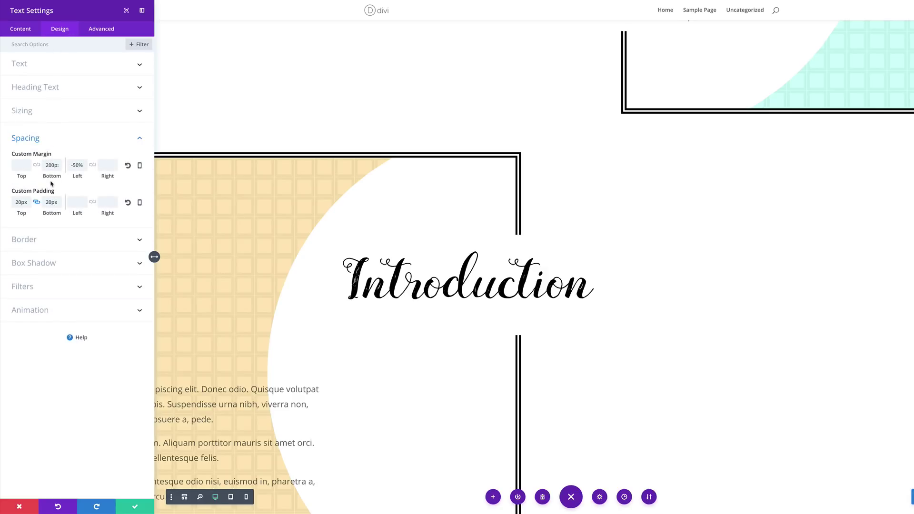
click(73, 165)
click(105, 164)
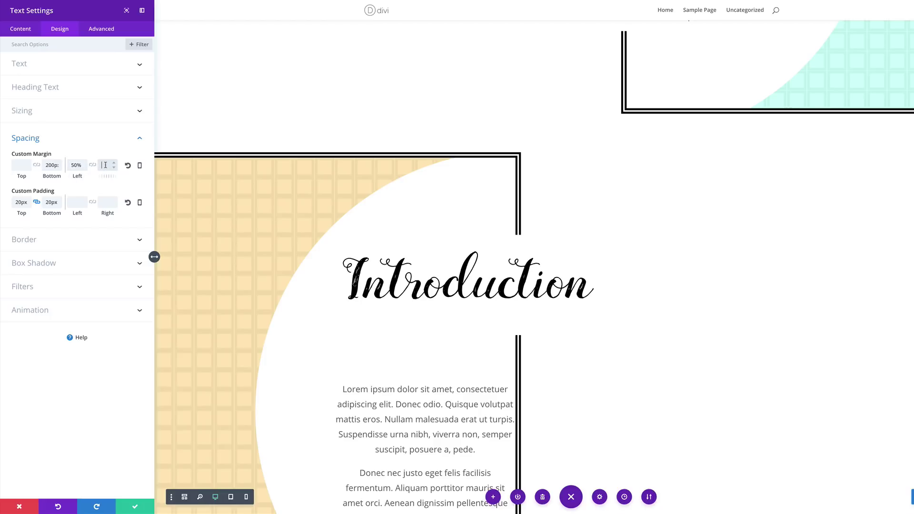
text(-50%)
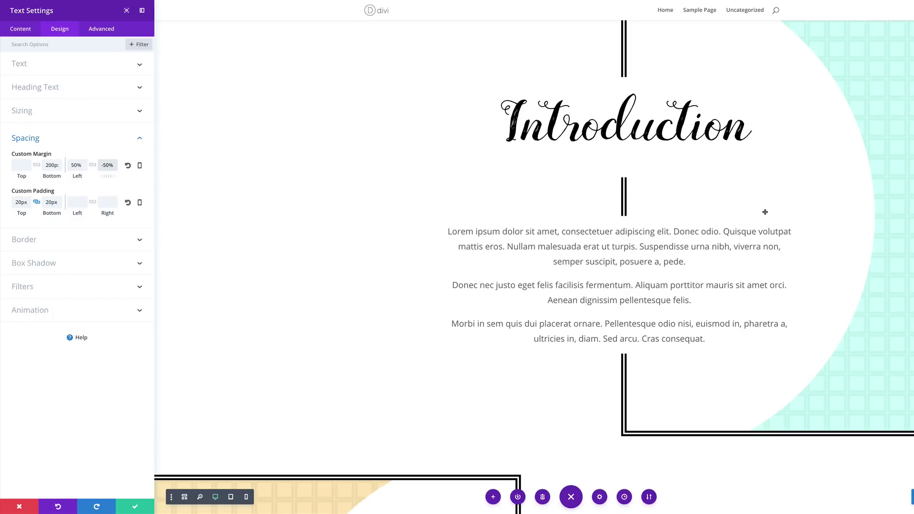
Step: Save the body text module's settings and review both overlapping rows on the live Overlap page
scroll(765, 212, down, 5)
scroll(659, 321, down, 4)
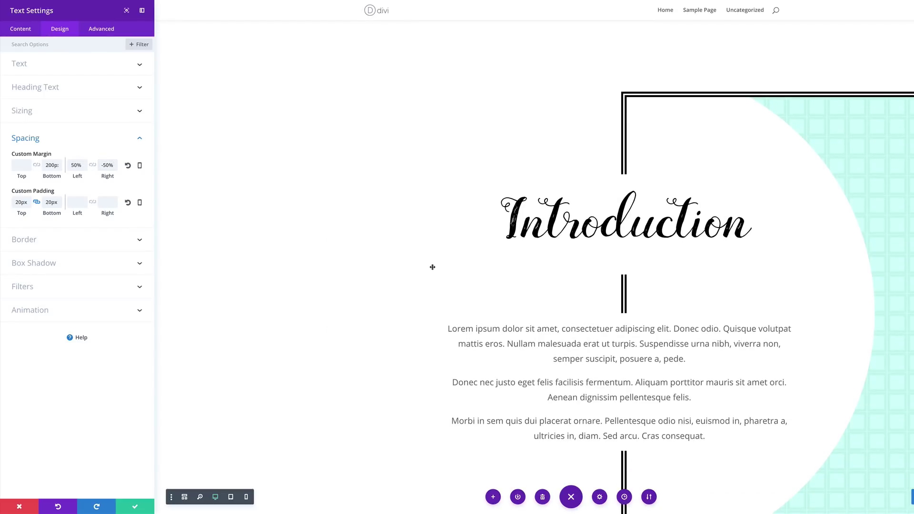
click(135, 507)
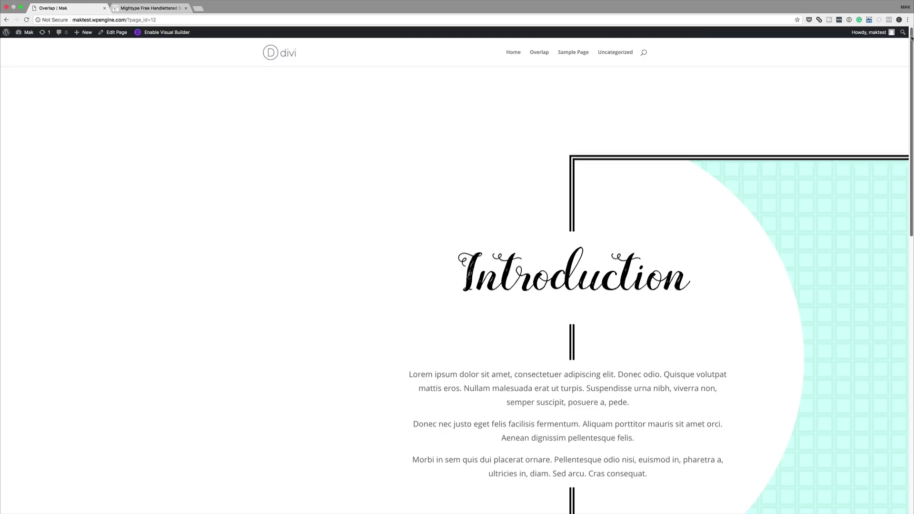
drag(911, 39, 912, 285)
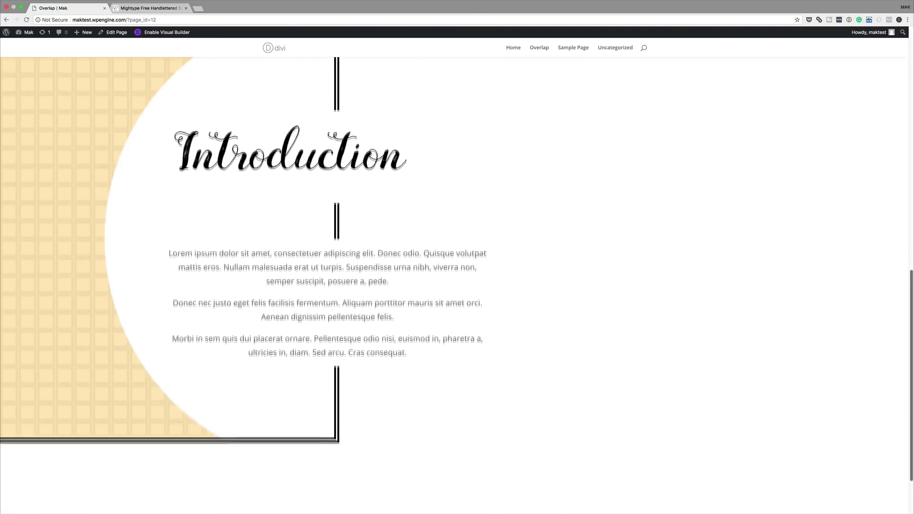